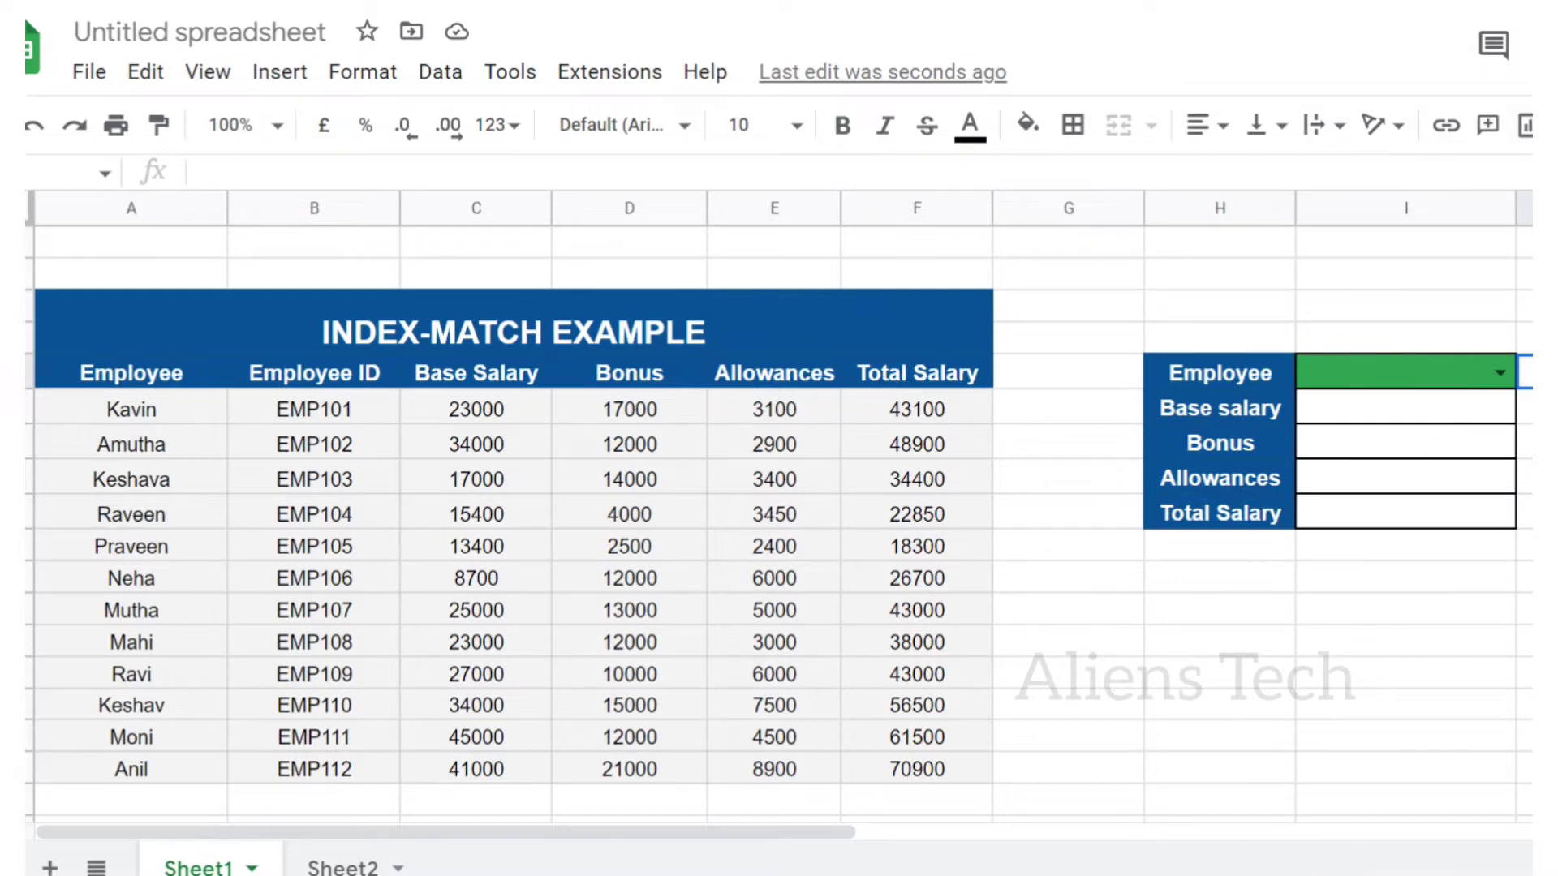
Start an INDEX formula in the Base salary result cell using the employee data range A6:F17
click(1339, 414)
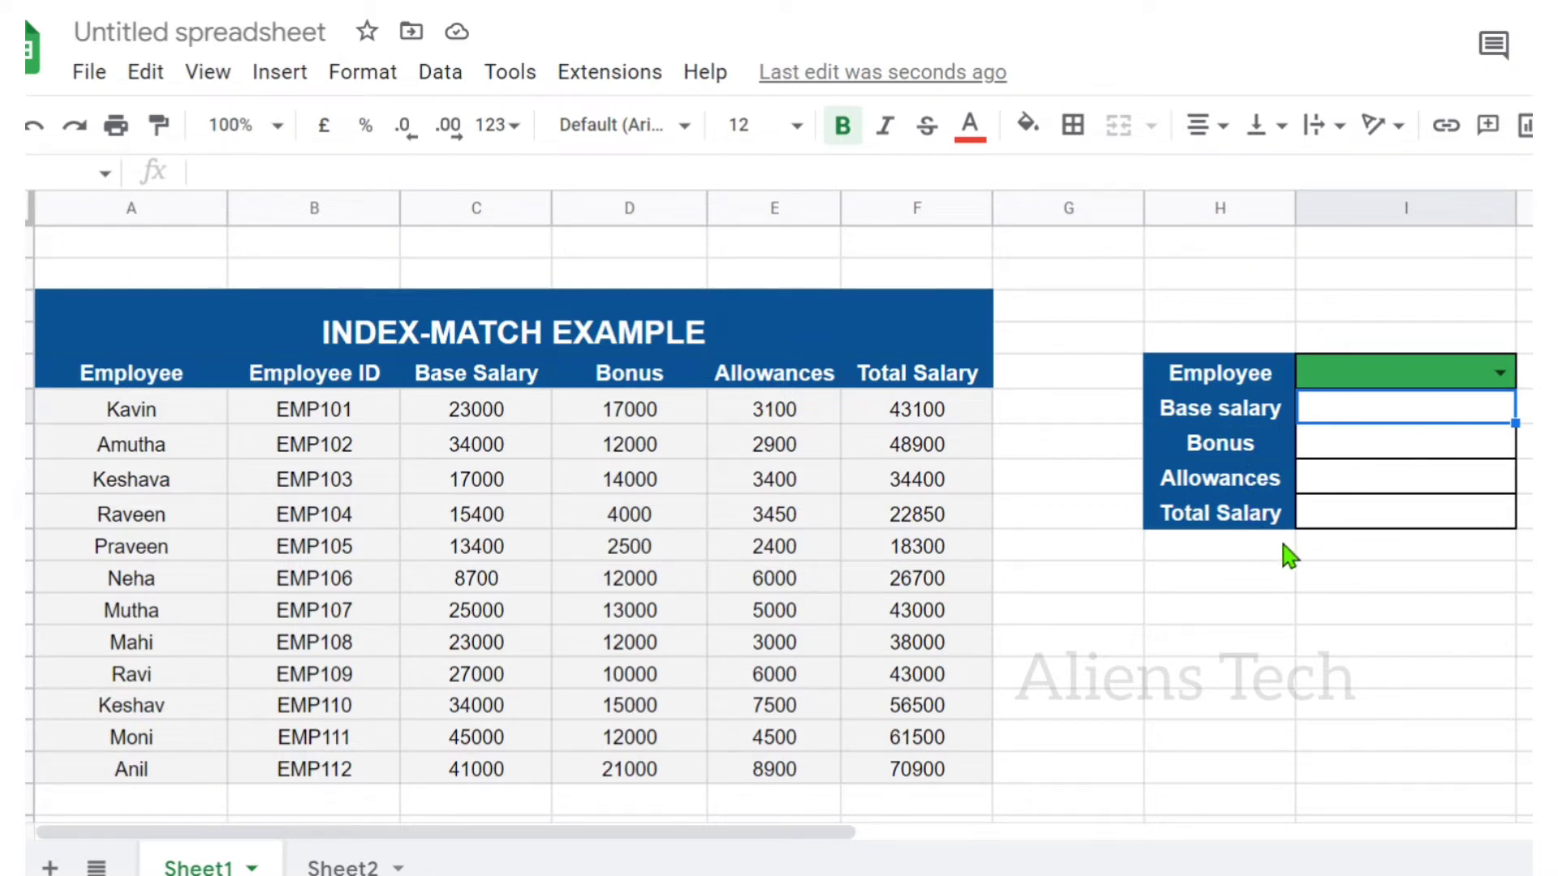
text(=)
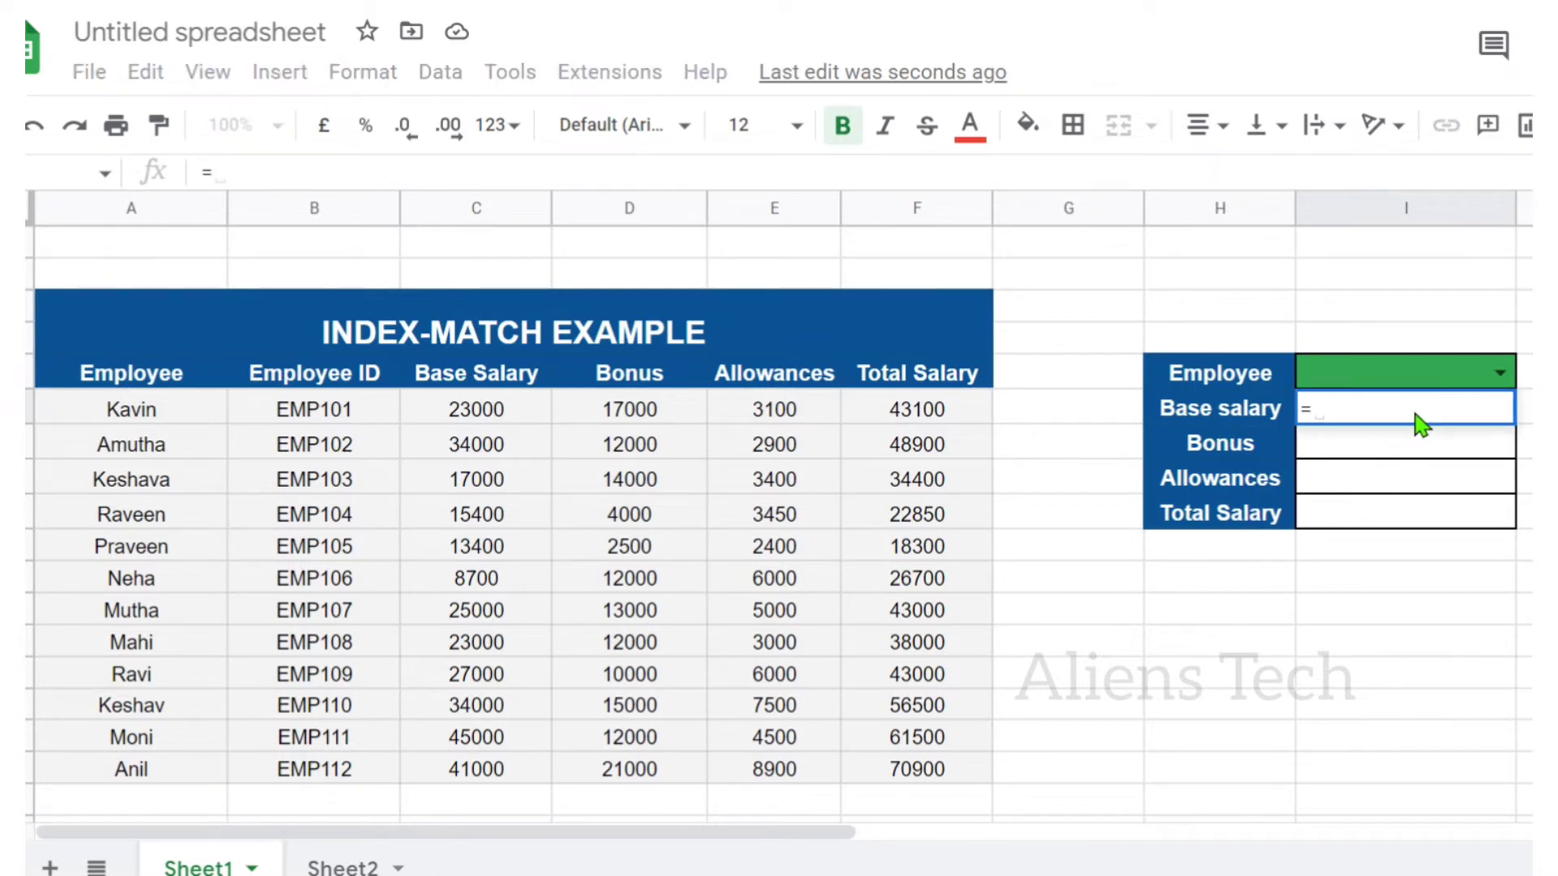
text(IN)
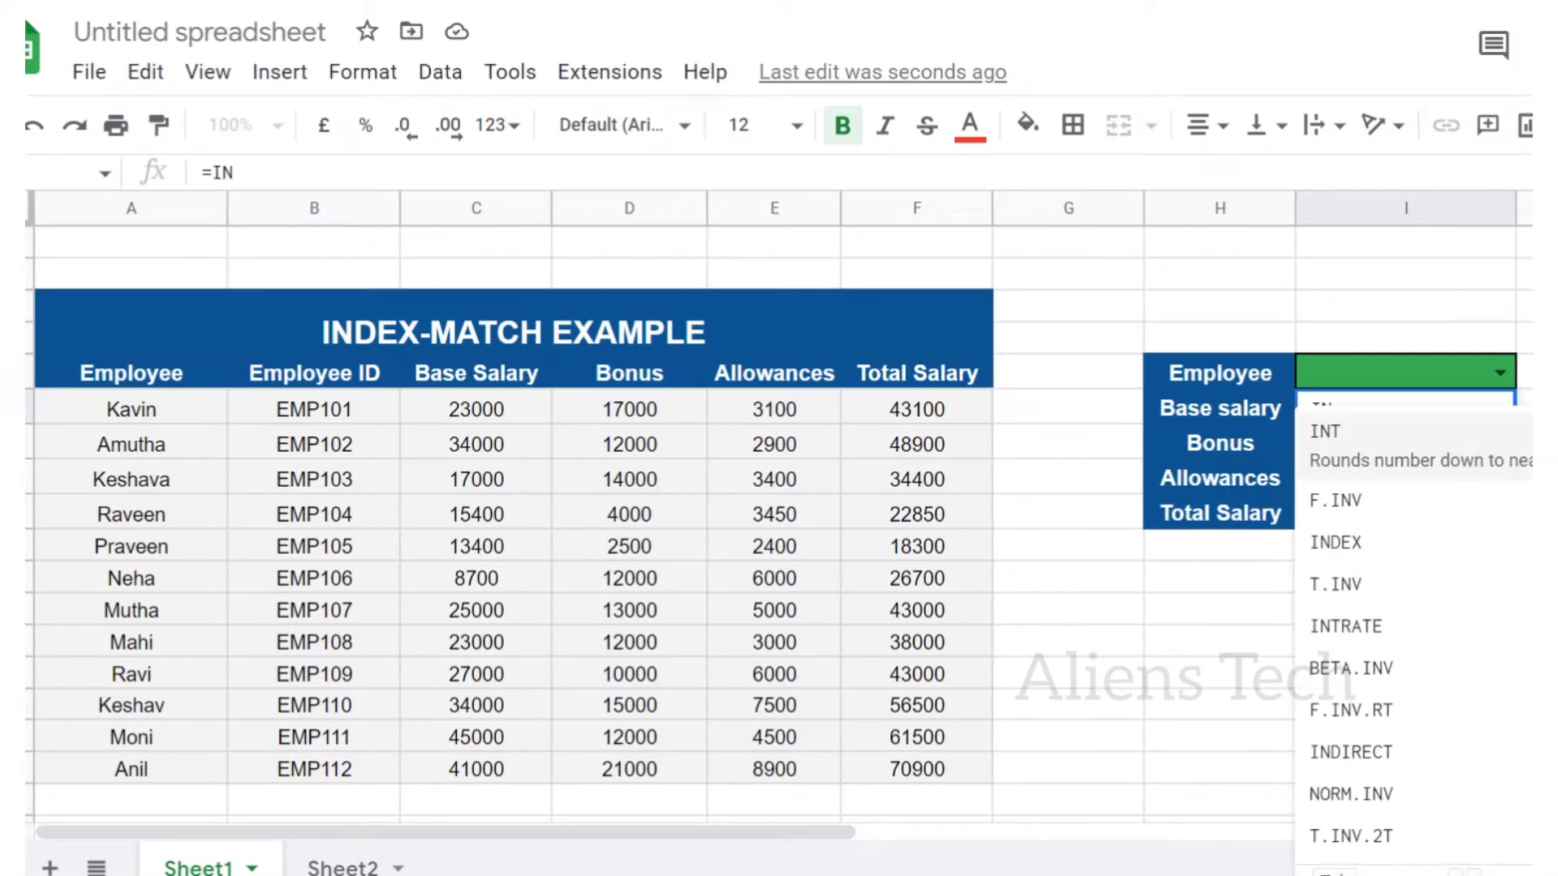
text(DEX()
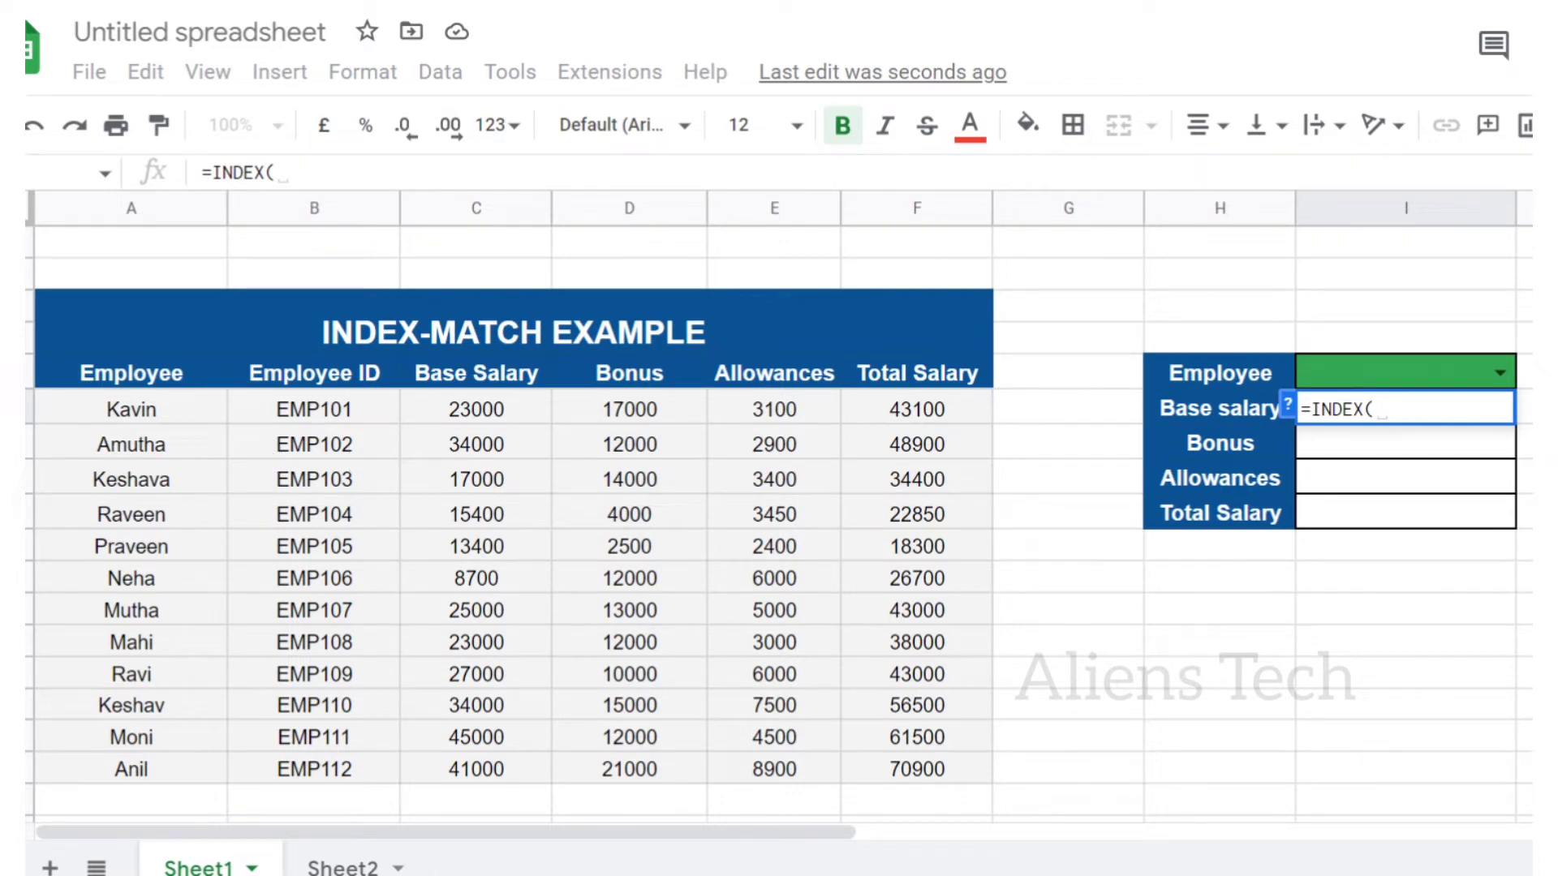
click(121, 410)
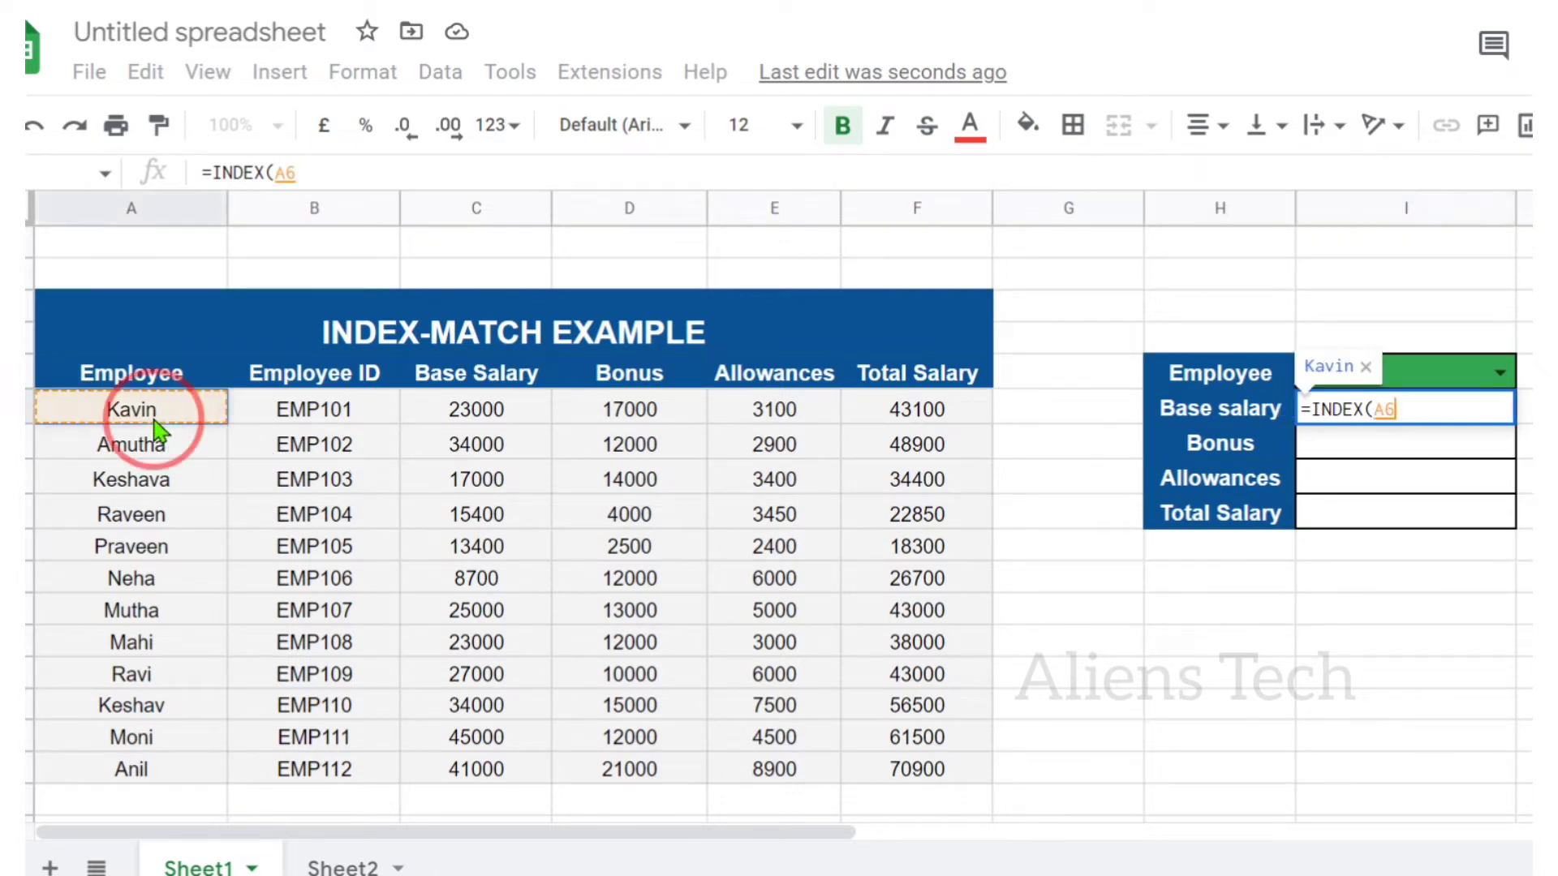
shift+click(946, 779)
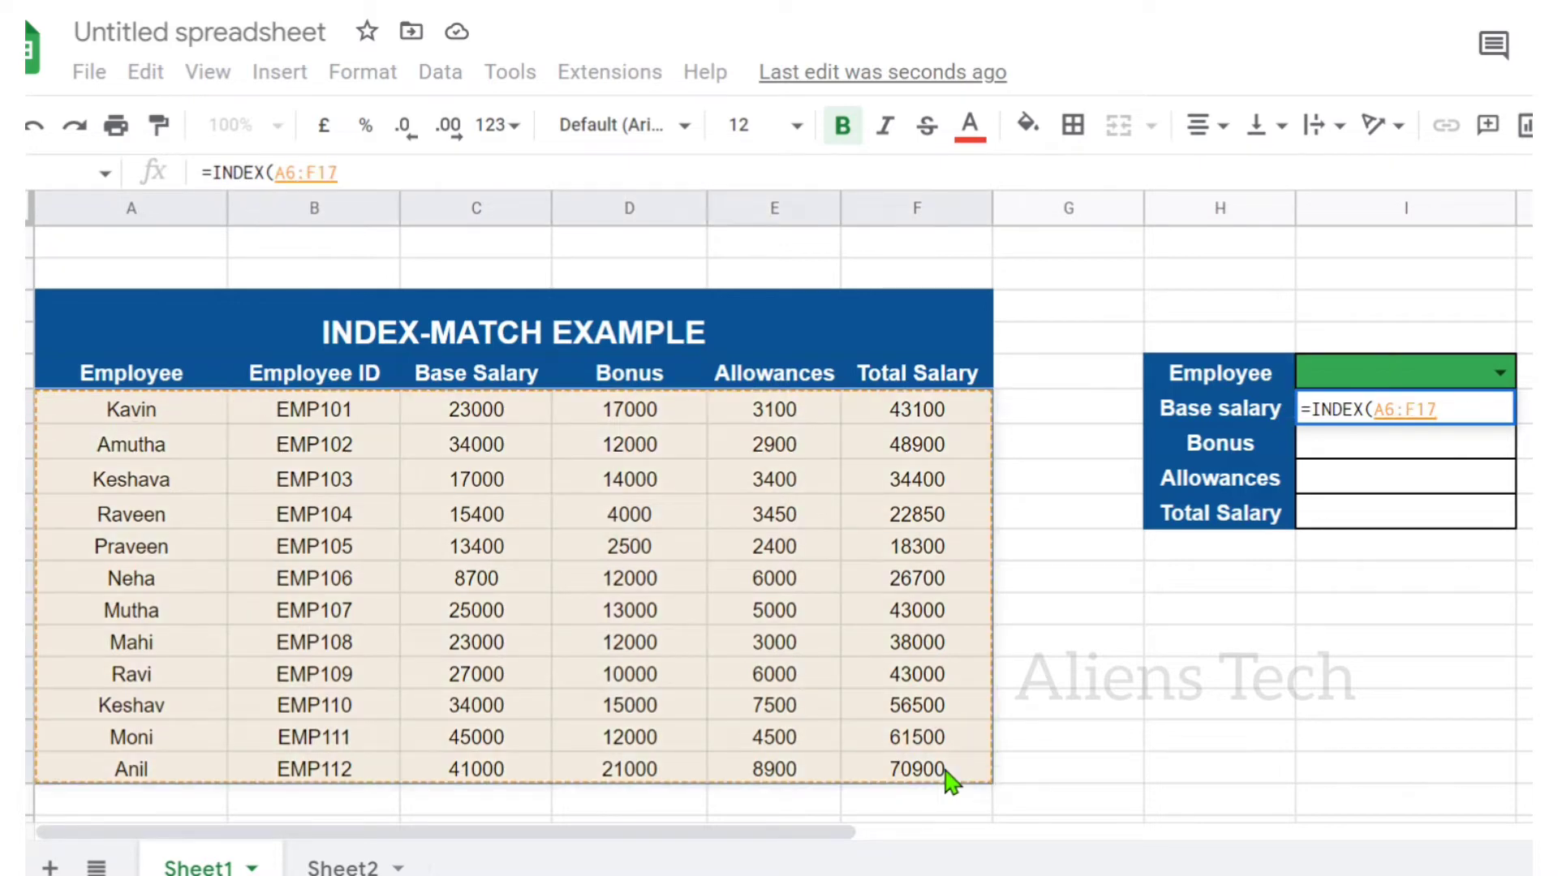
text(,)
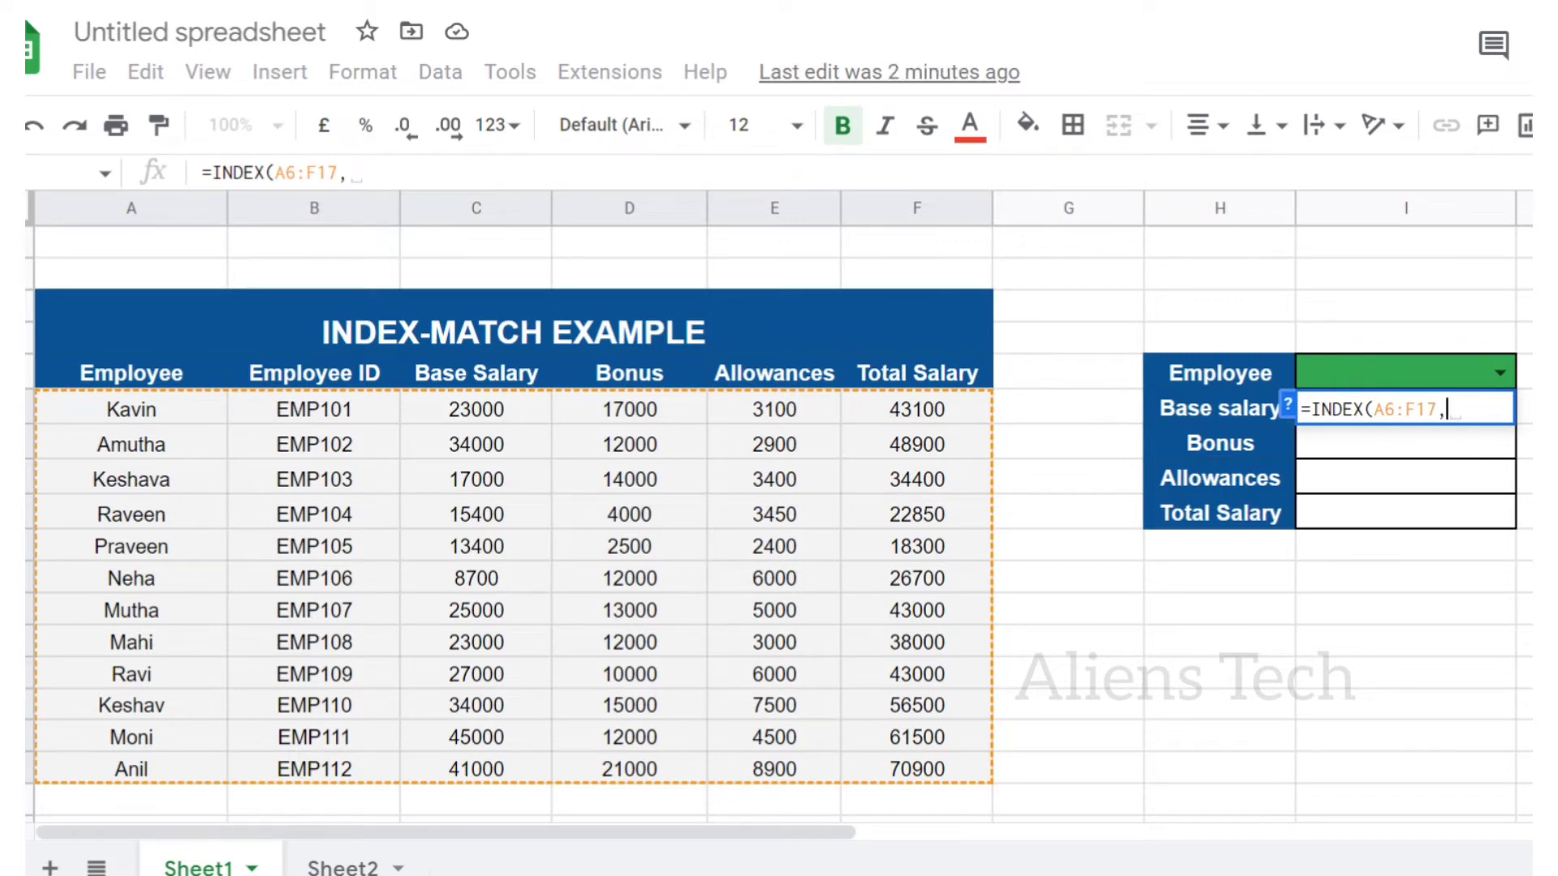
Add MATCH(I5,A6:A17,0) as the row argument of the Base salary INDEX formula
text(MATCH)
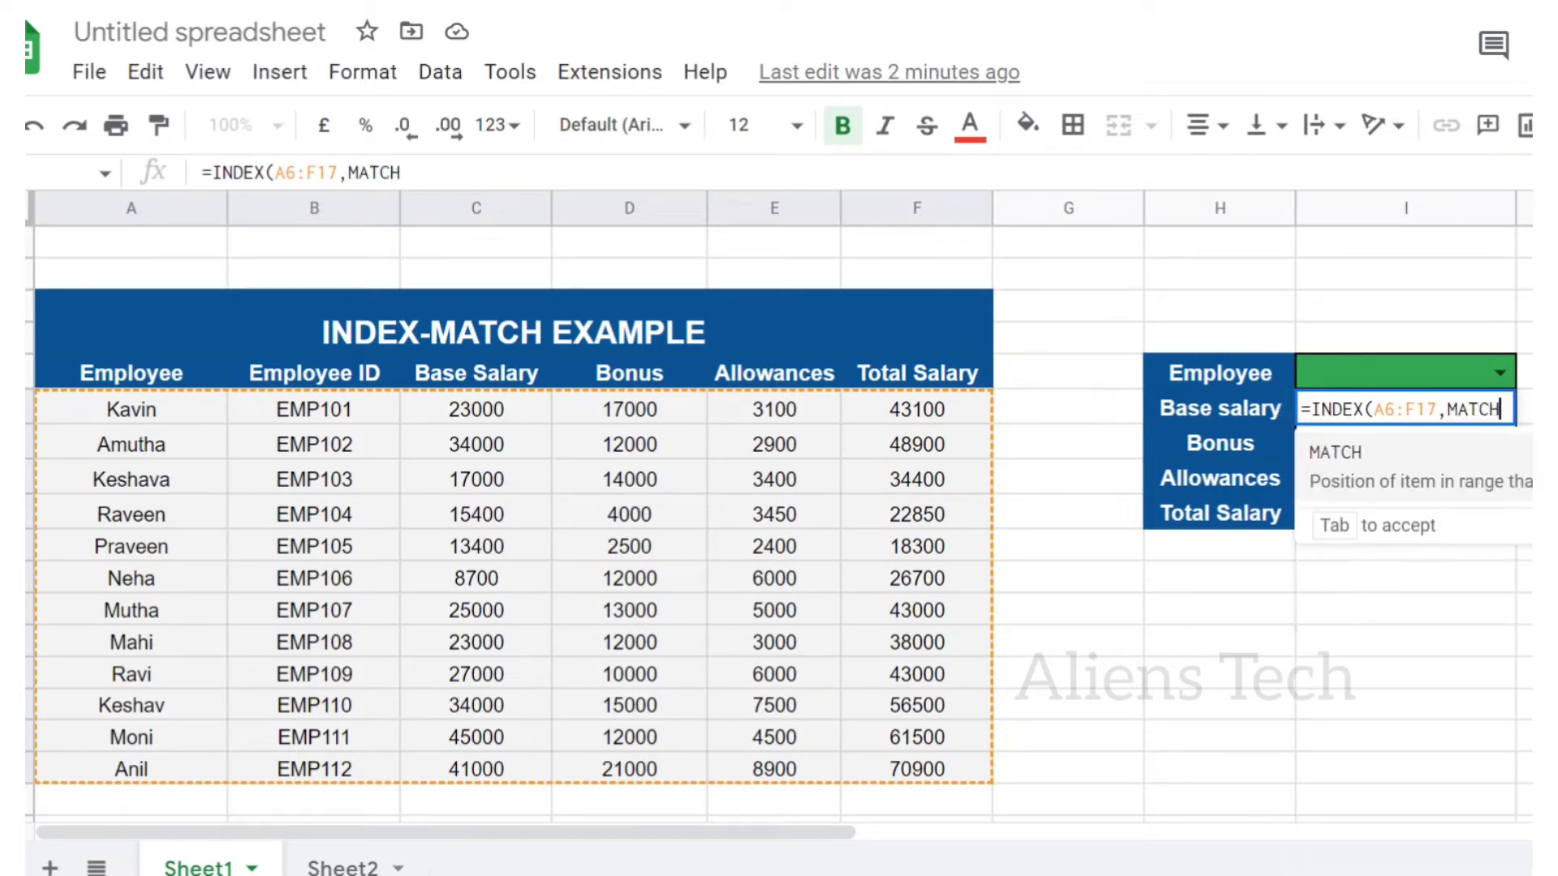
text(()
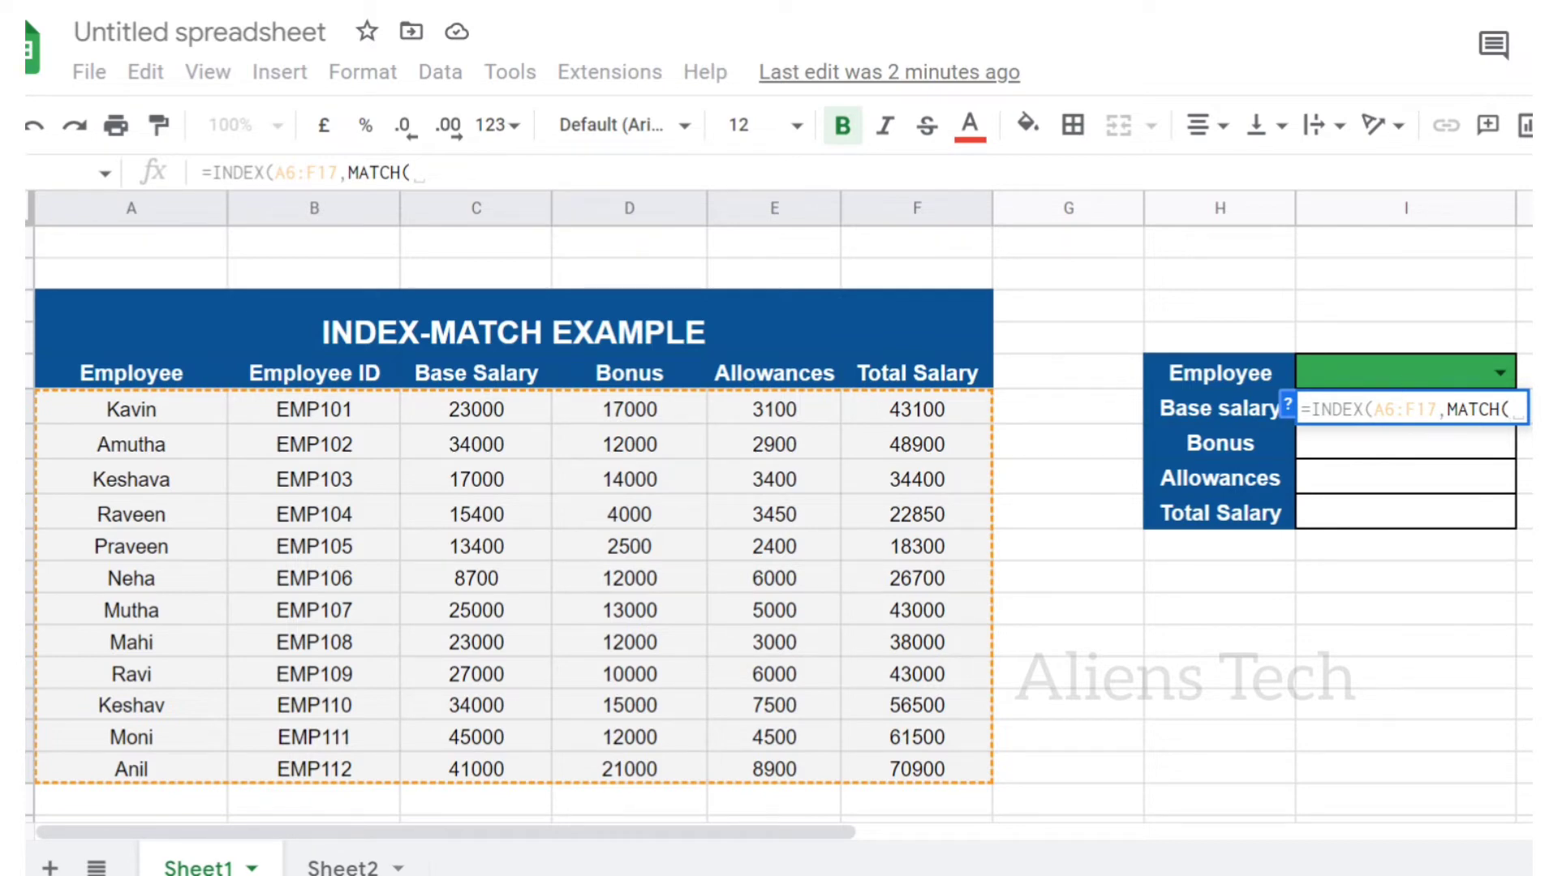
click(1408, 371)
text(,)
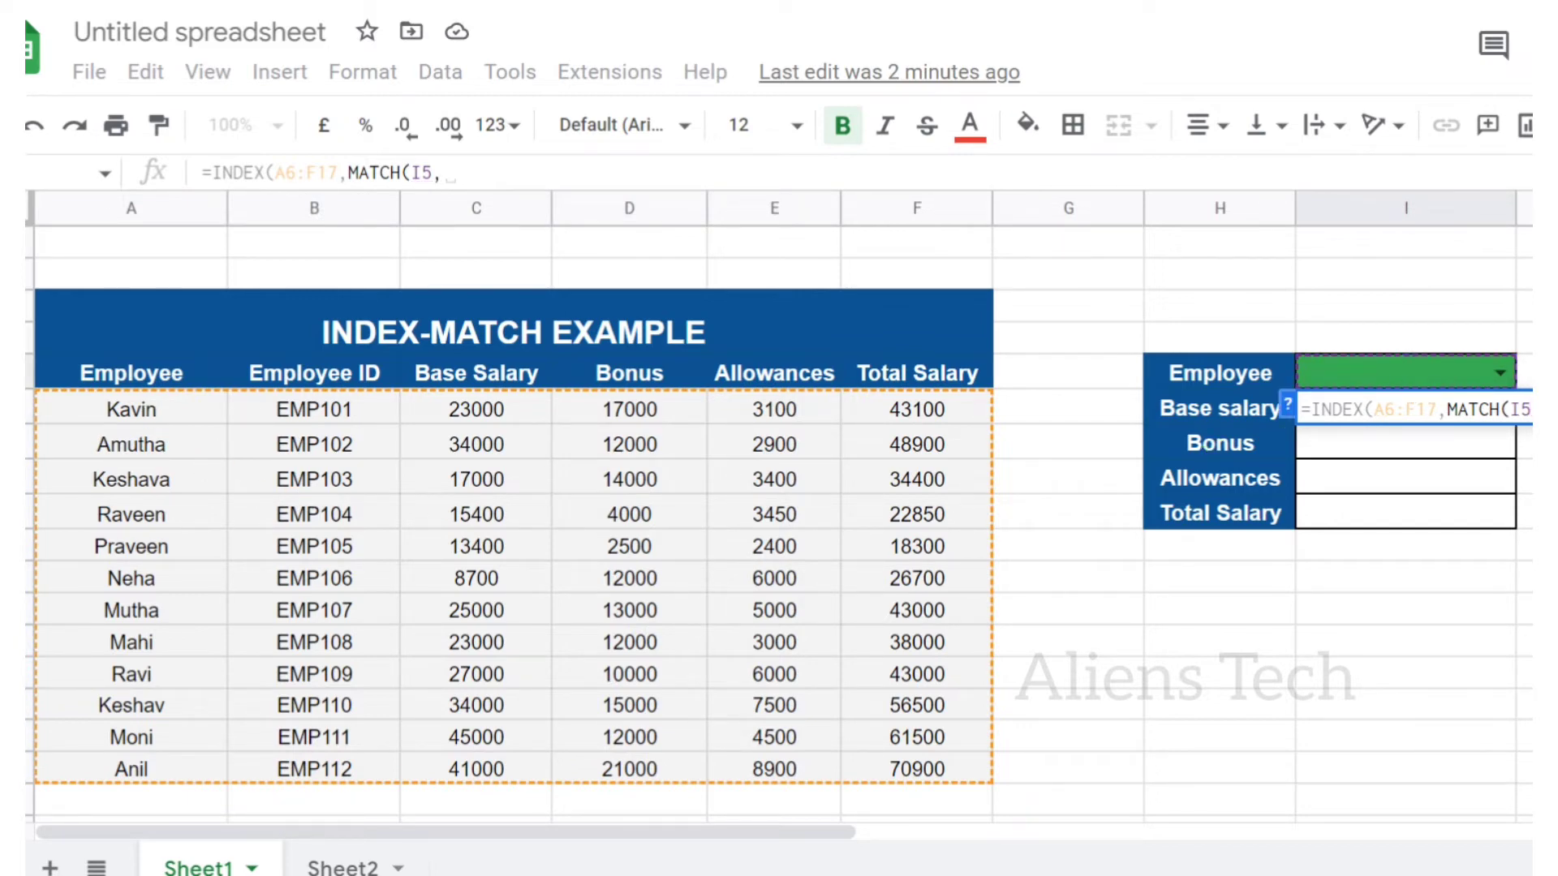
drag(144, 410, 130, 780)
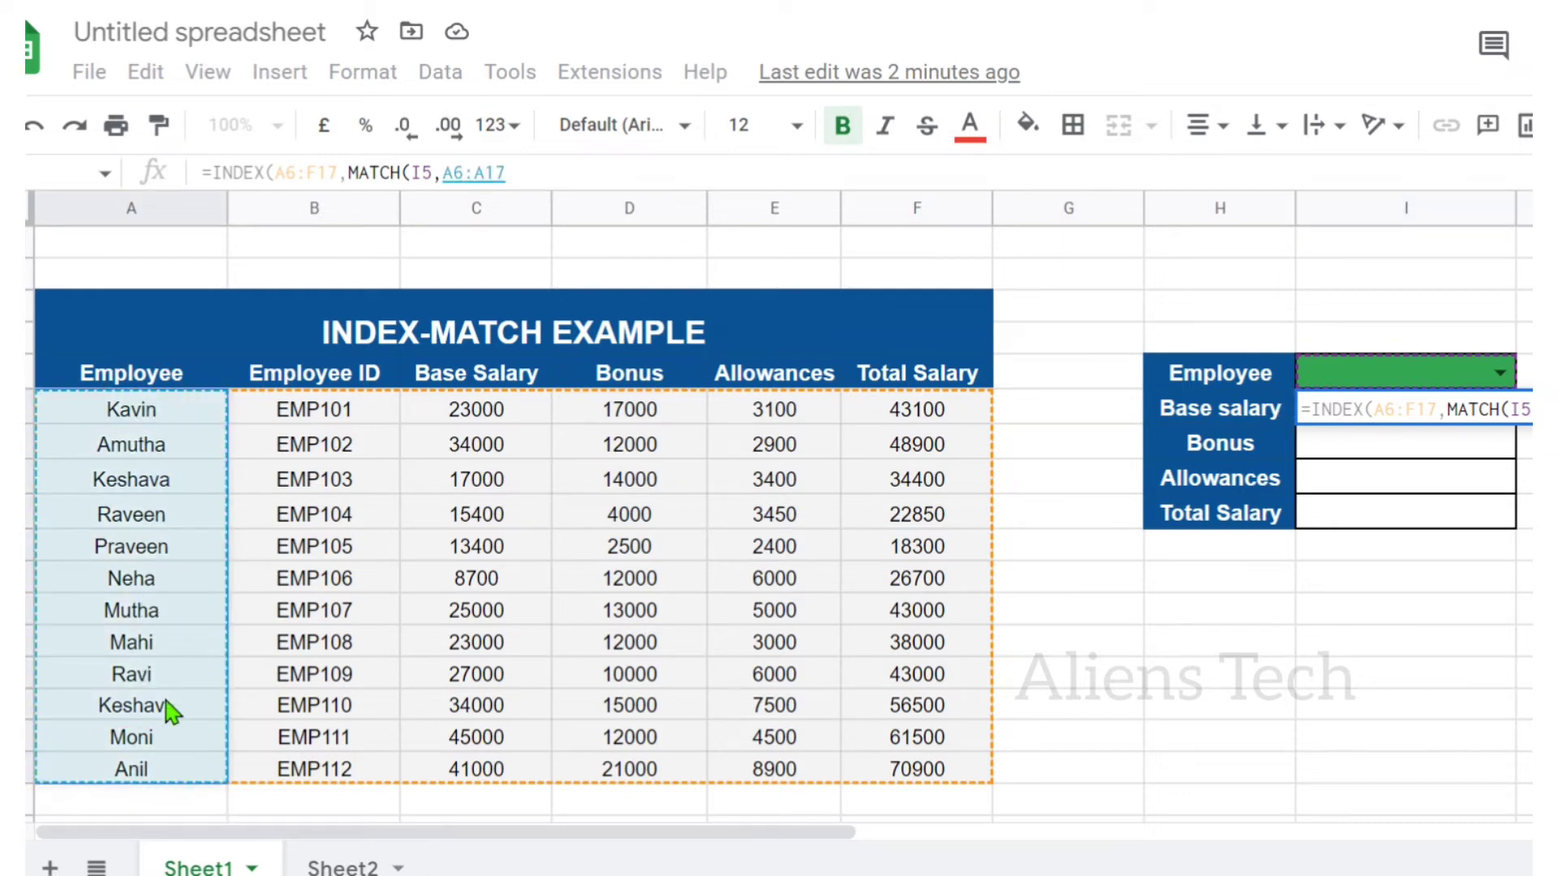
text(,)
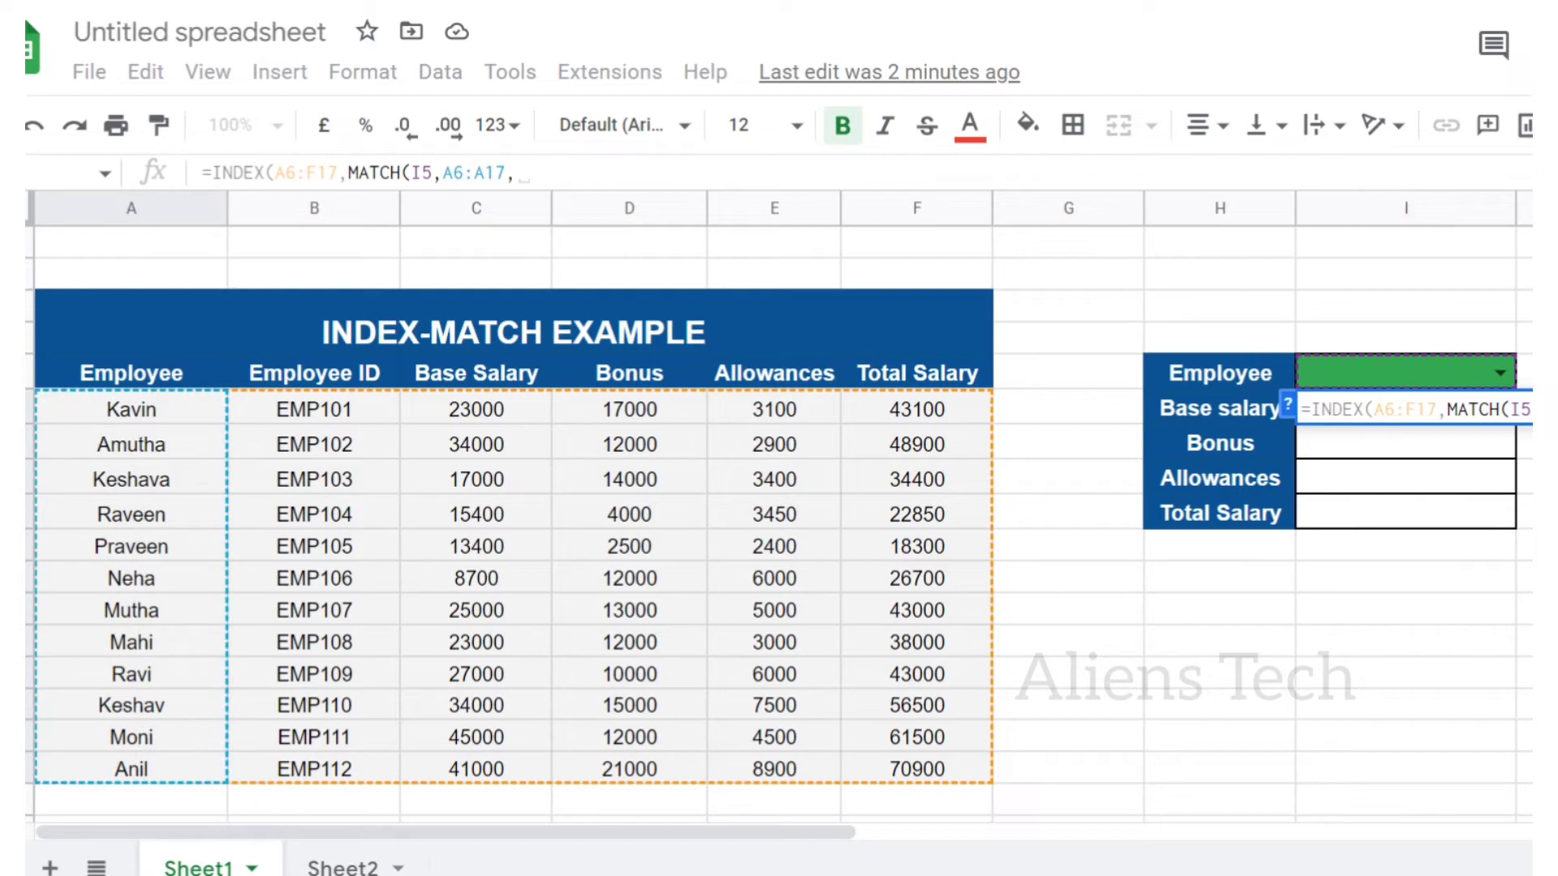
text(0))
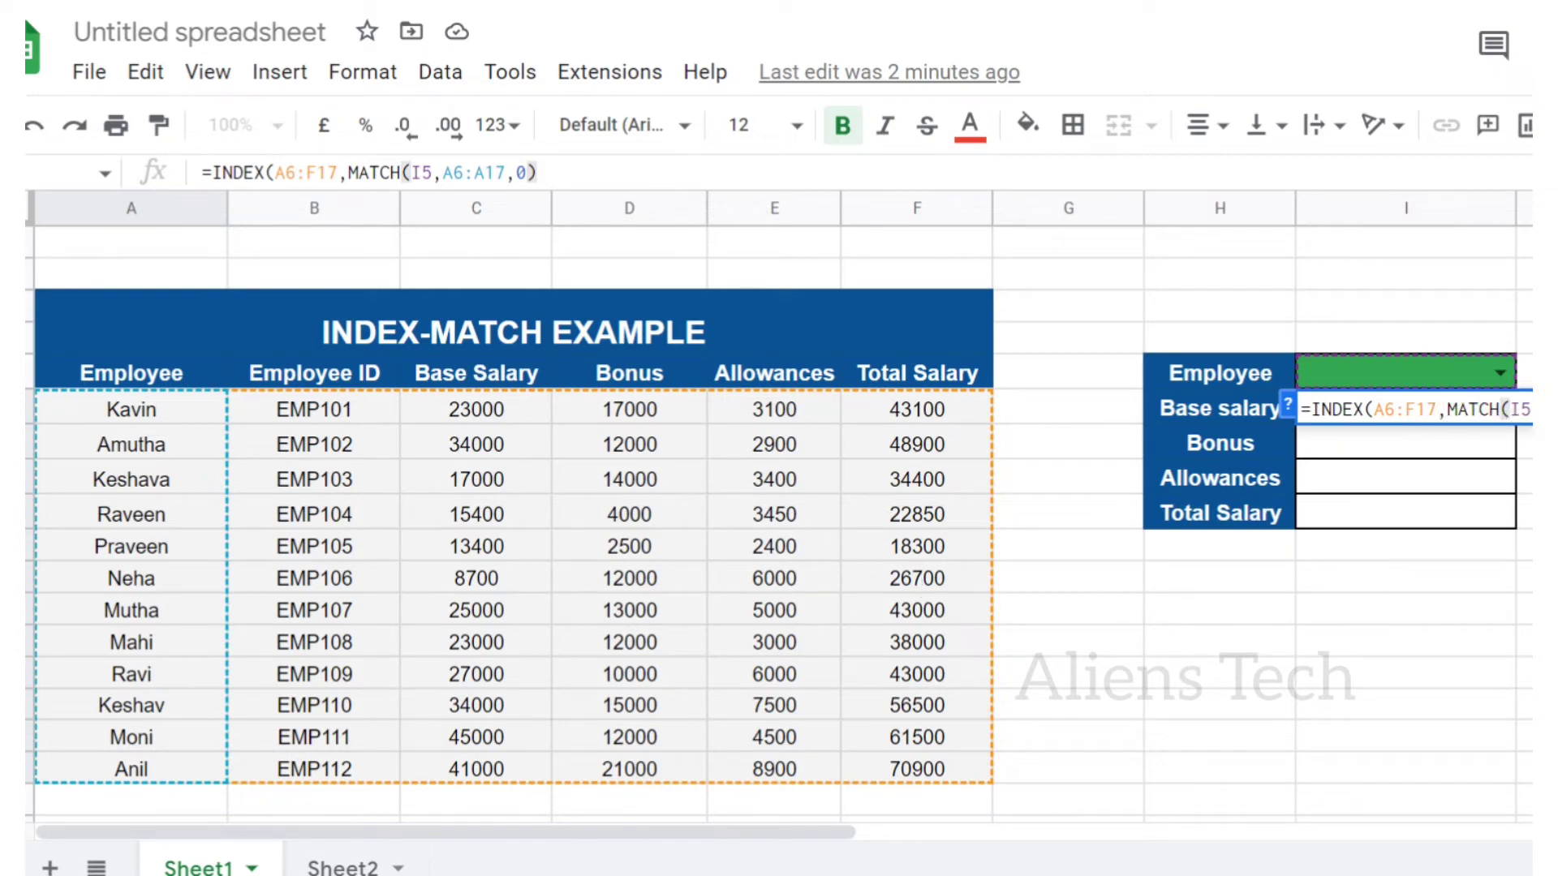
Complete the Base salary INDEX formula with column number 3 and enter it in the cell
text(,)
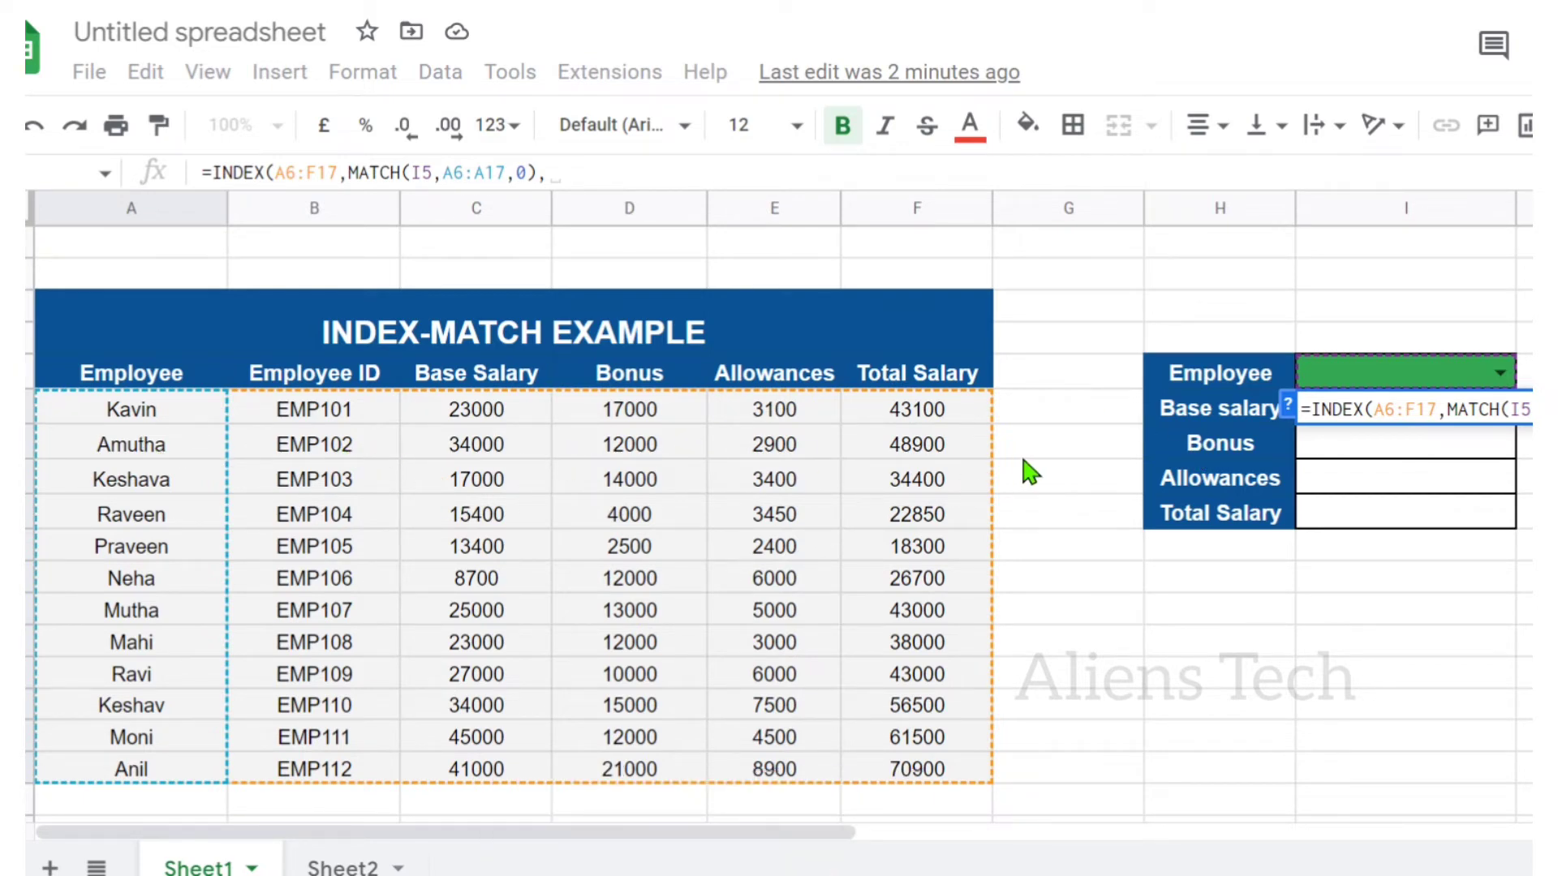
text(3))
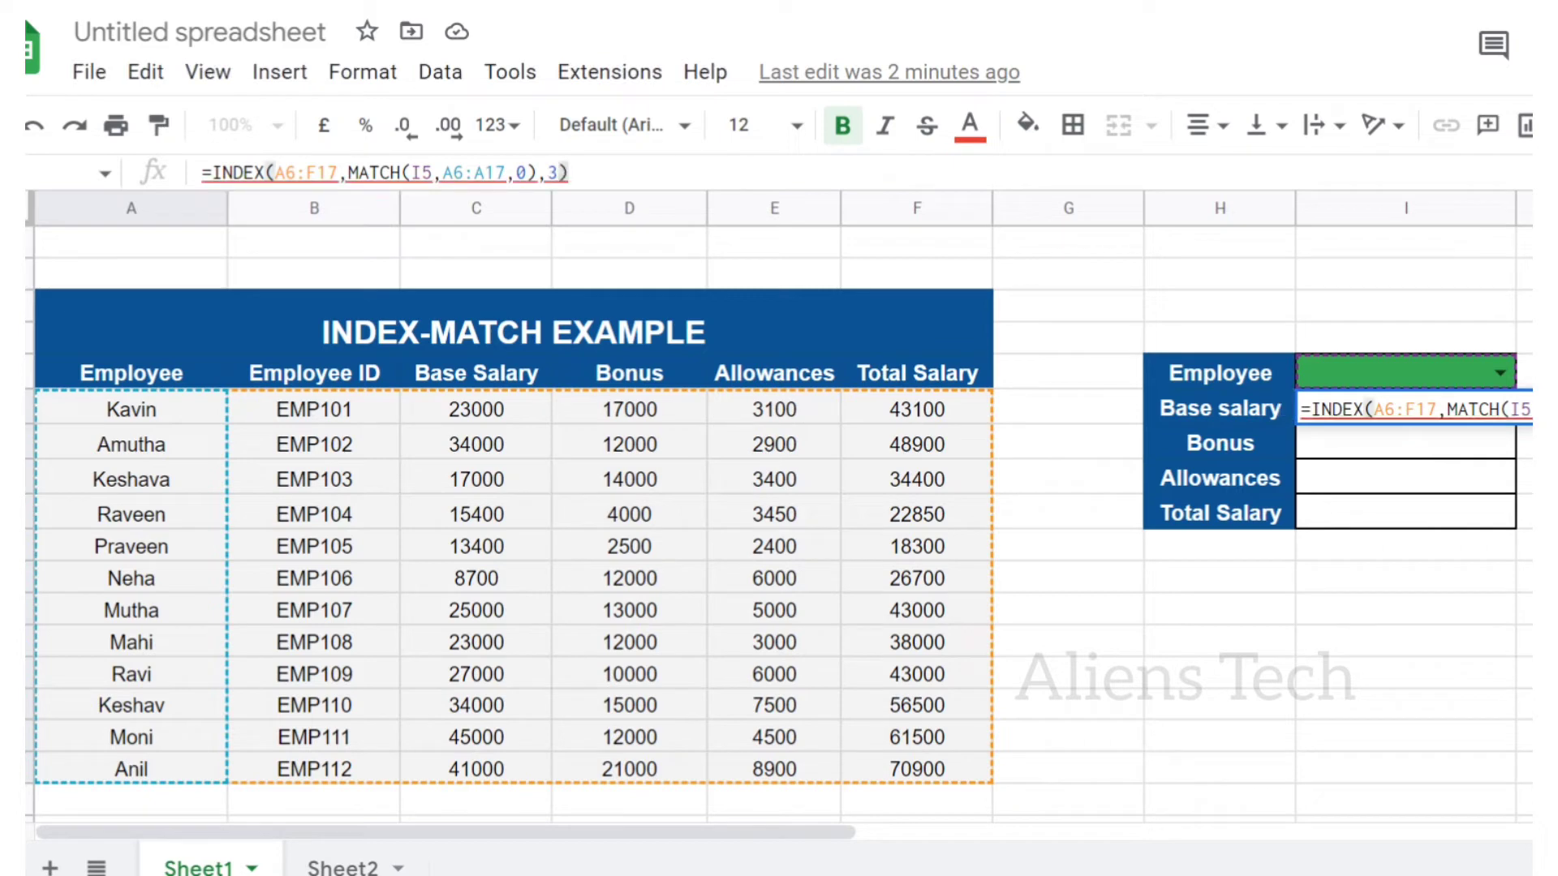
key(Return)
key(Up)
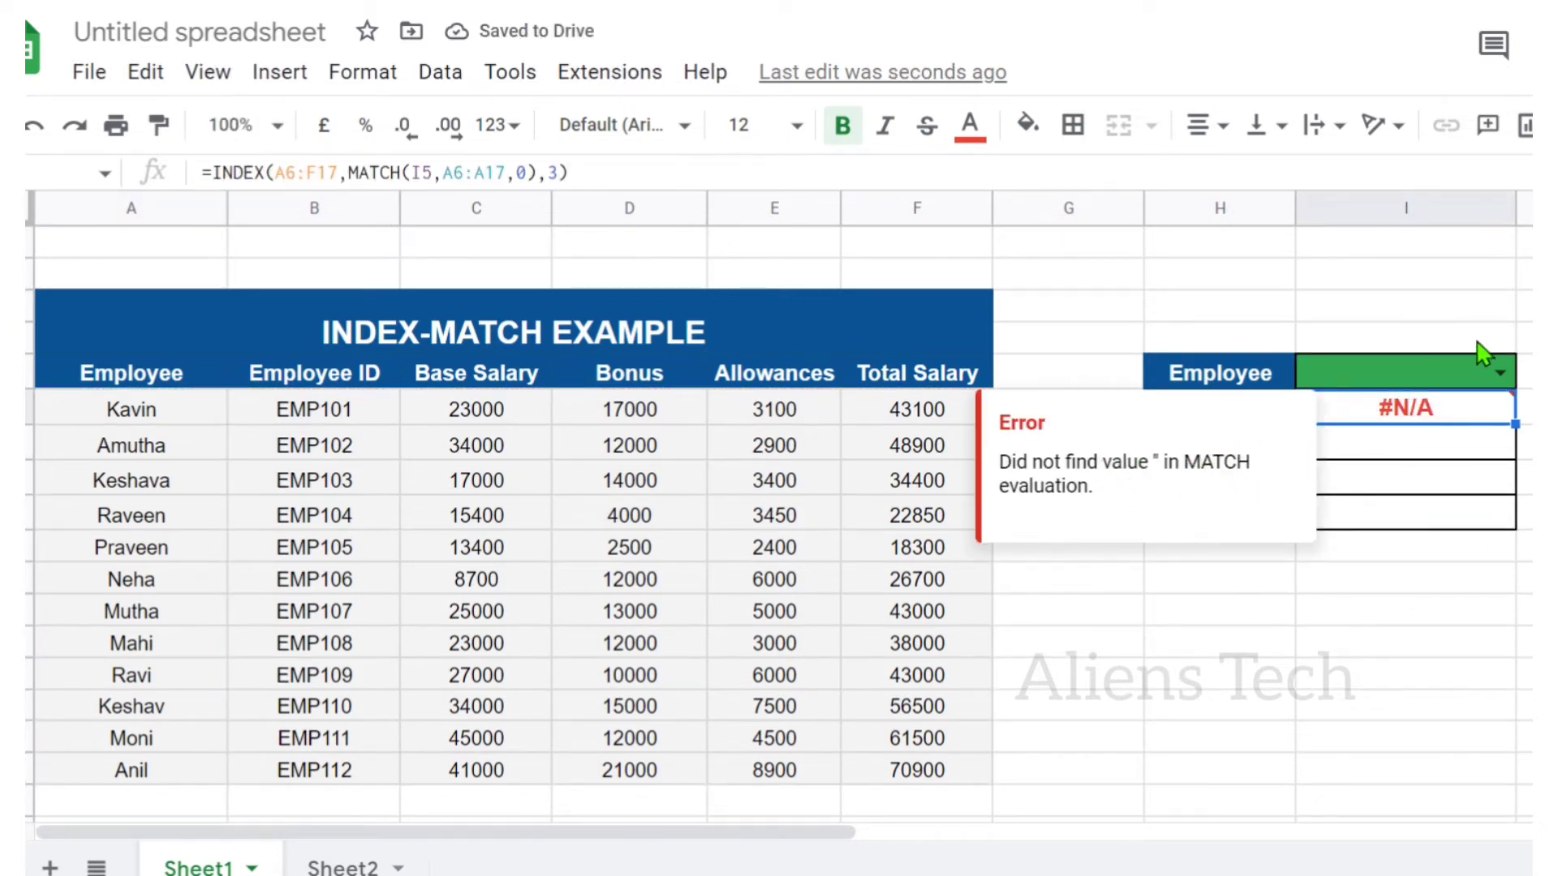
Choose the first listed employee as the lookup value in the green Employee cell
click(1478, 448)
click(1481, 416)
click(1499, 372)
click(1347, 412)
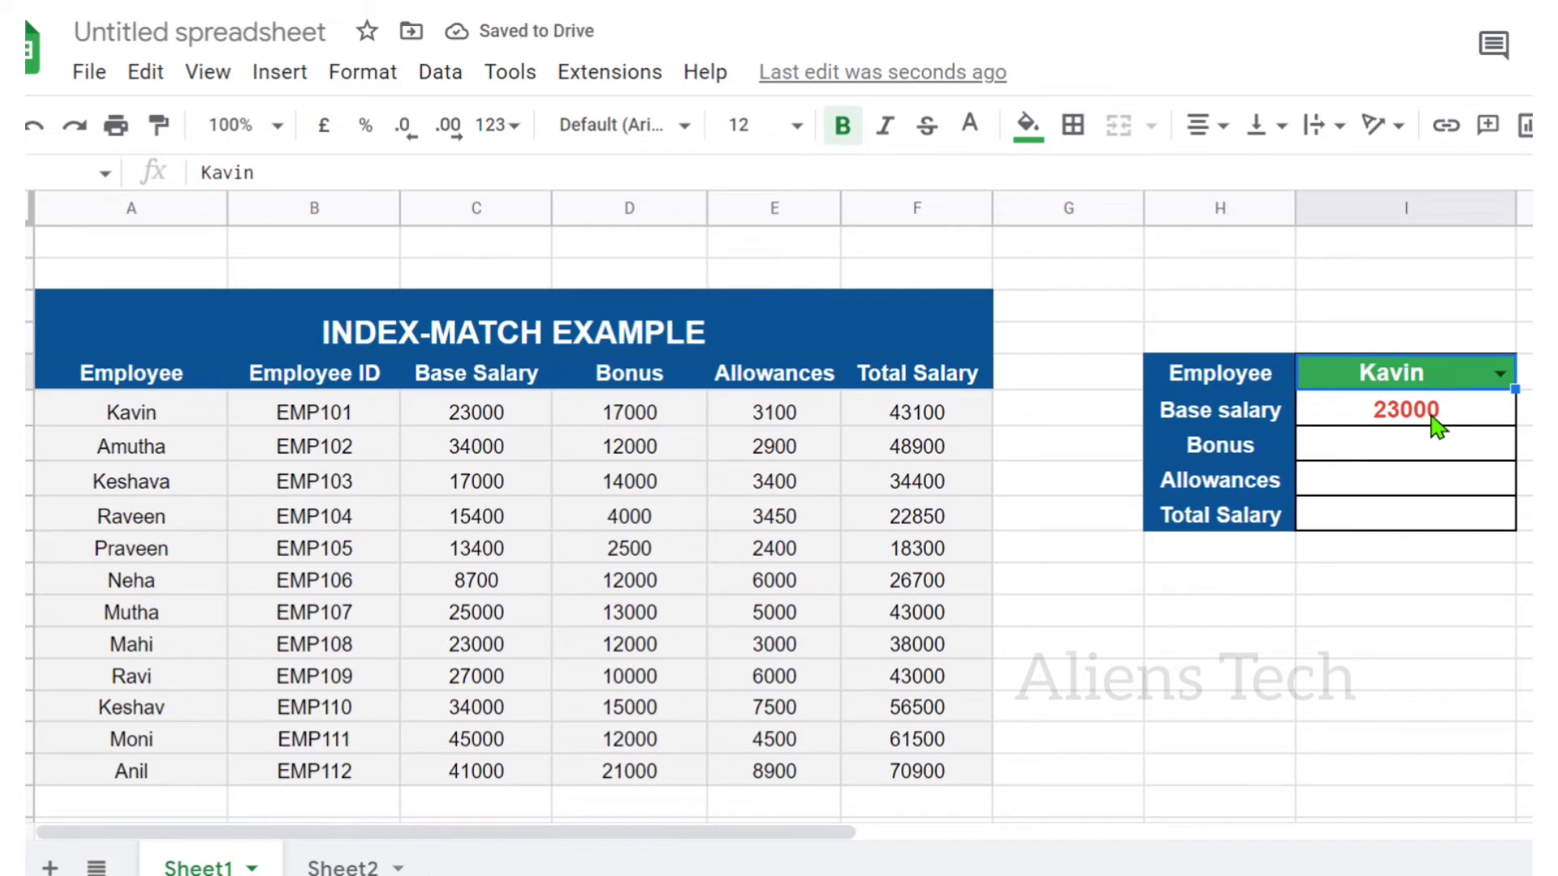
Make the INDEX range absolute as $A$6:$F$17 in the Base salary formula
click(1435, 422)
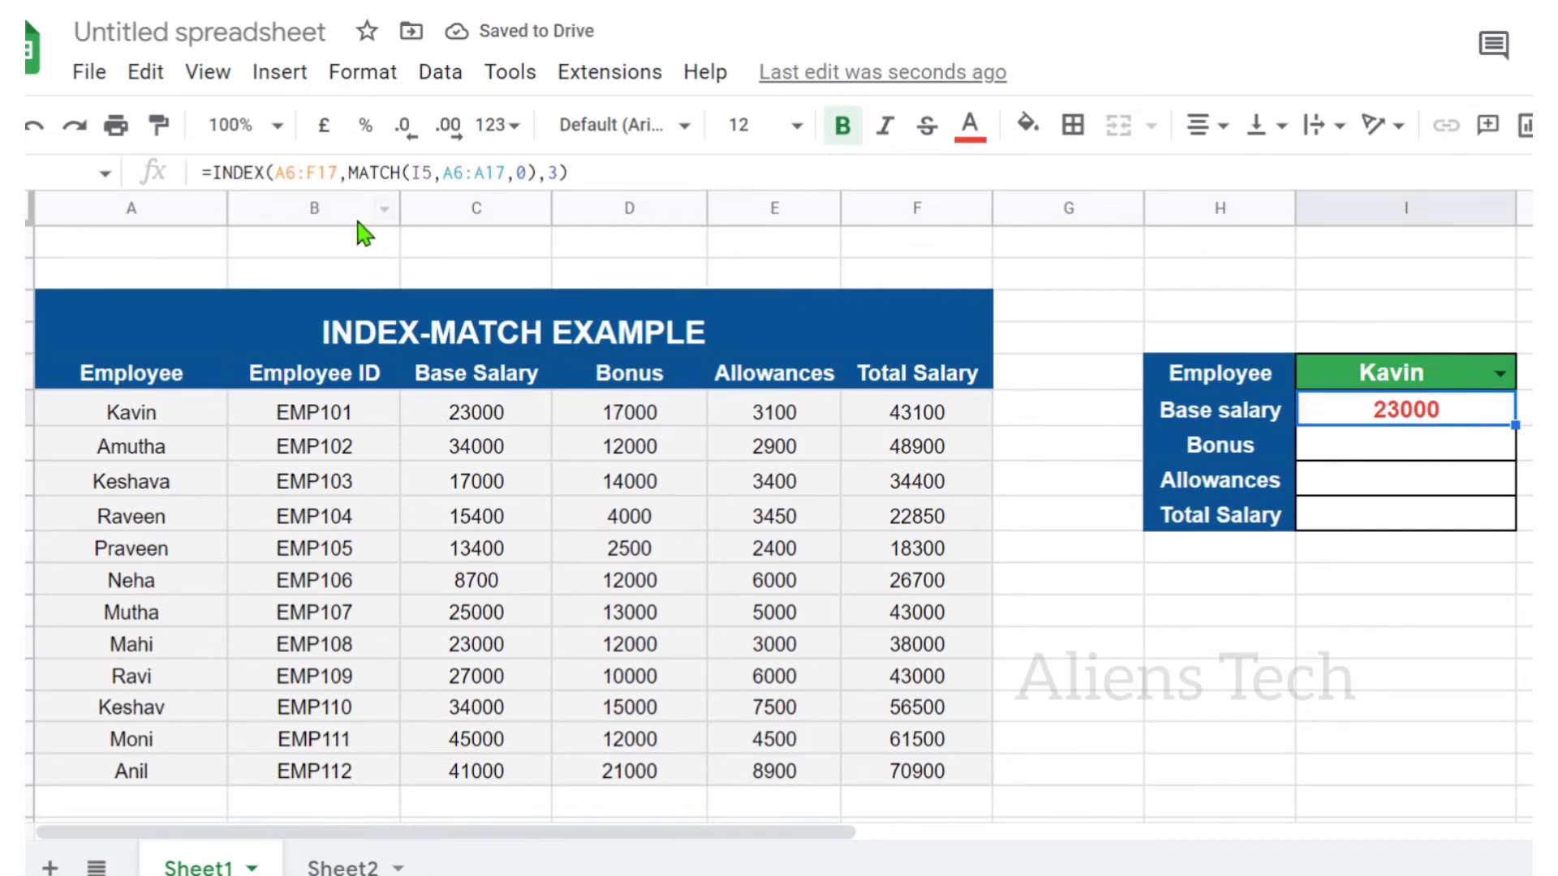
click(342, 180)
key(shift+Left)
key(shift+Left)
key(shift+Left)
key(shift+Left)
key(shift+Left)
key(shift+Left)
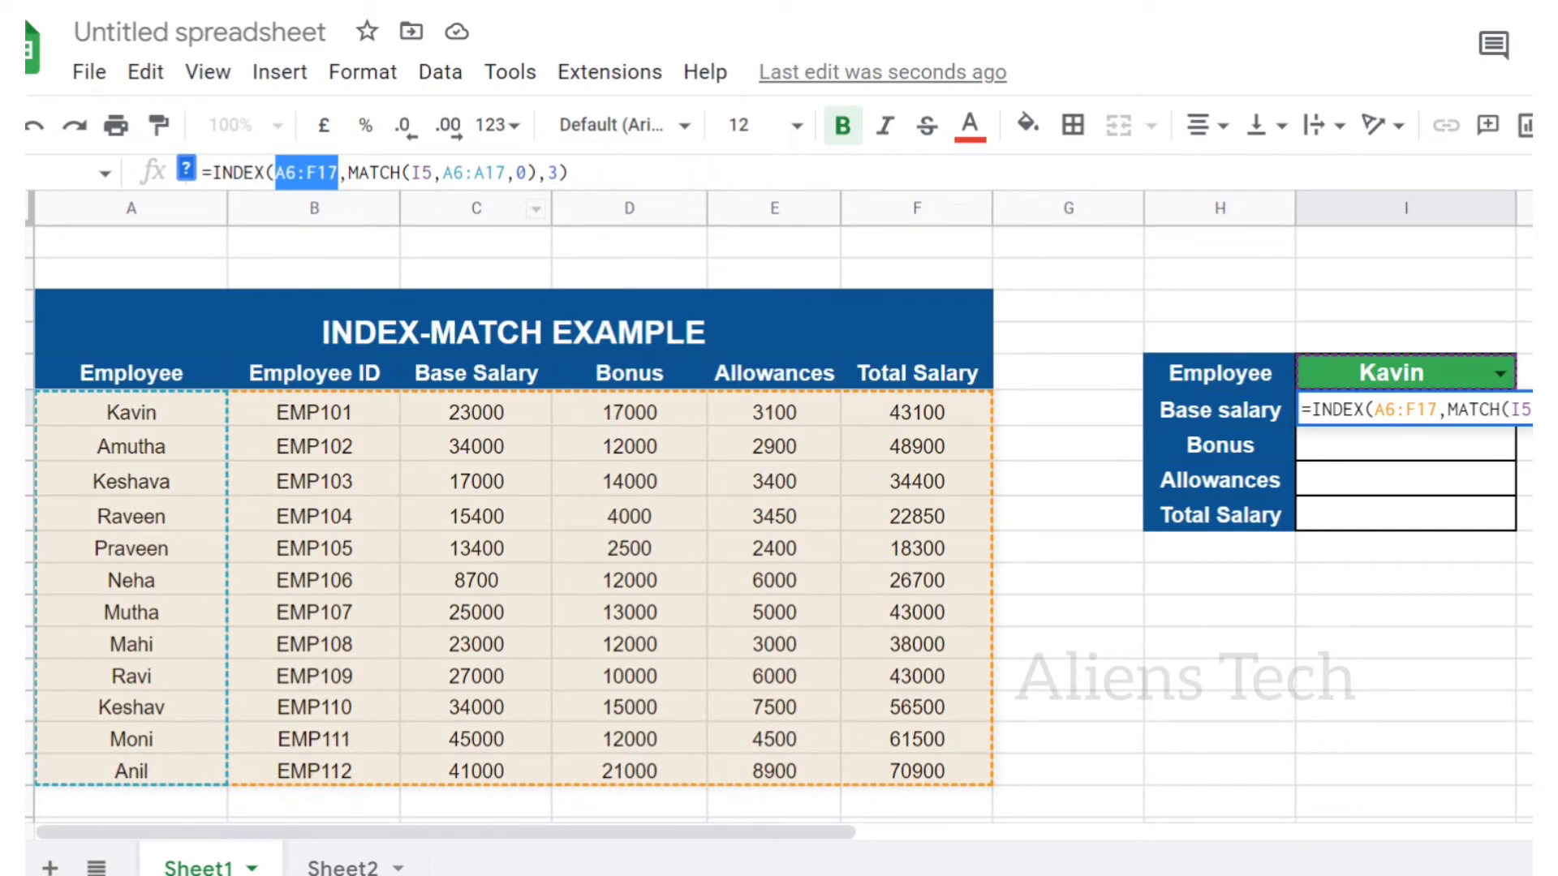
key(F4)
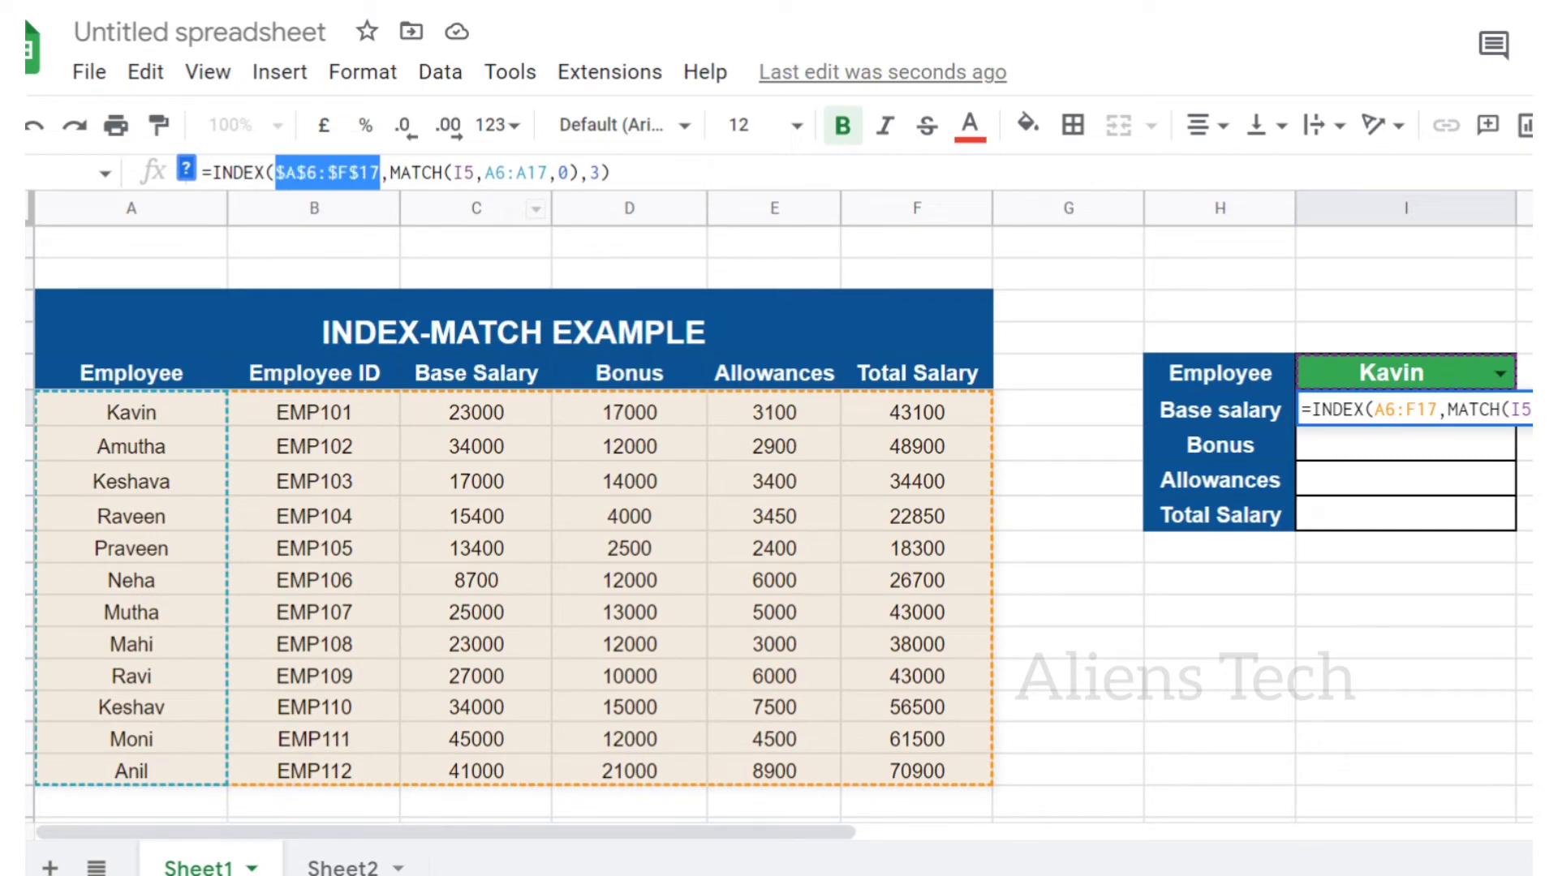
Make the MATCH references absolute as $I$5 and $A$6:$A$17, and save the Base salary formula
click(462, 176)
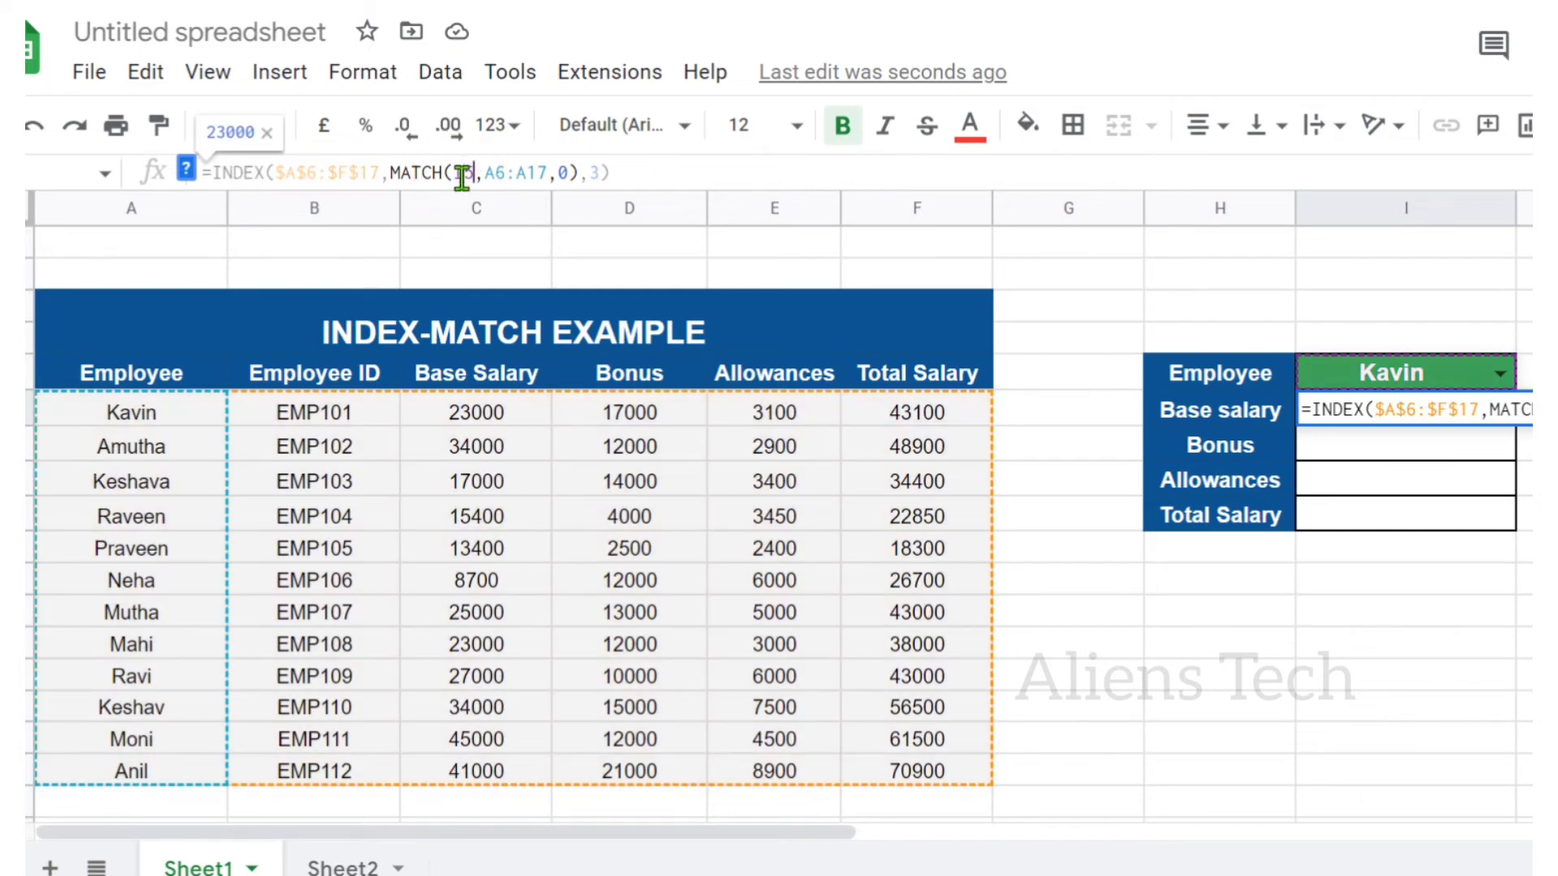
double_click(461, 175)
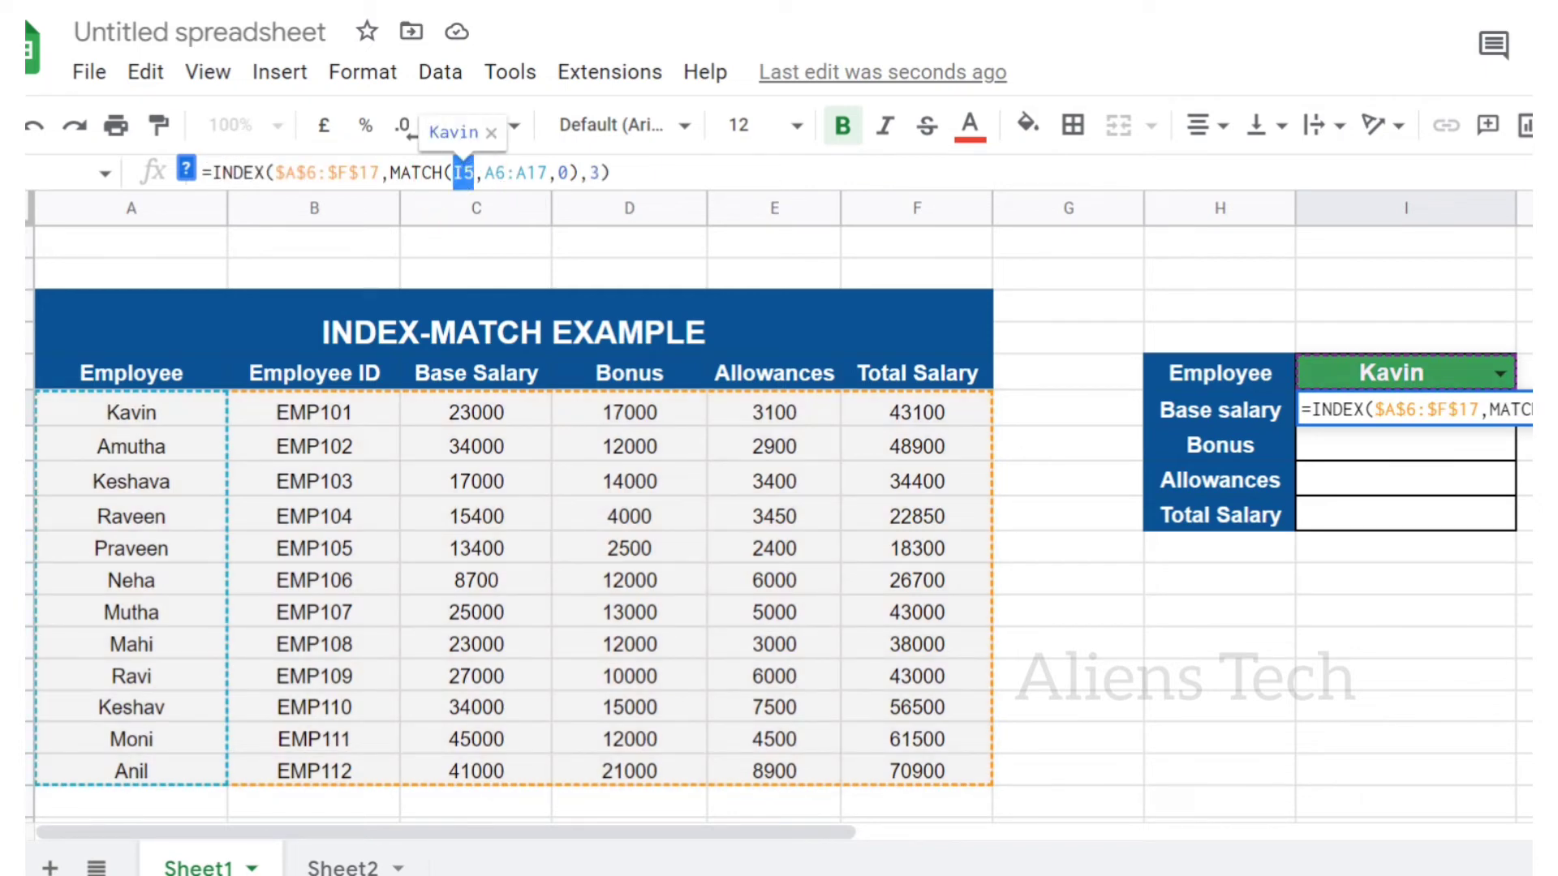
key(F4)
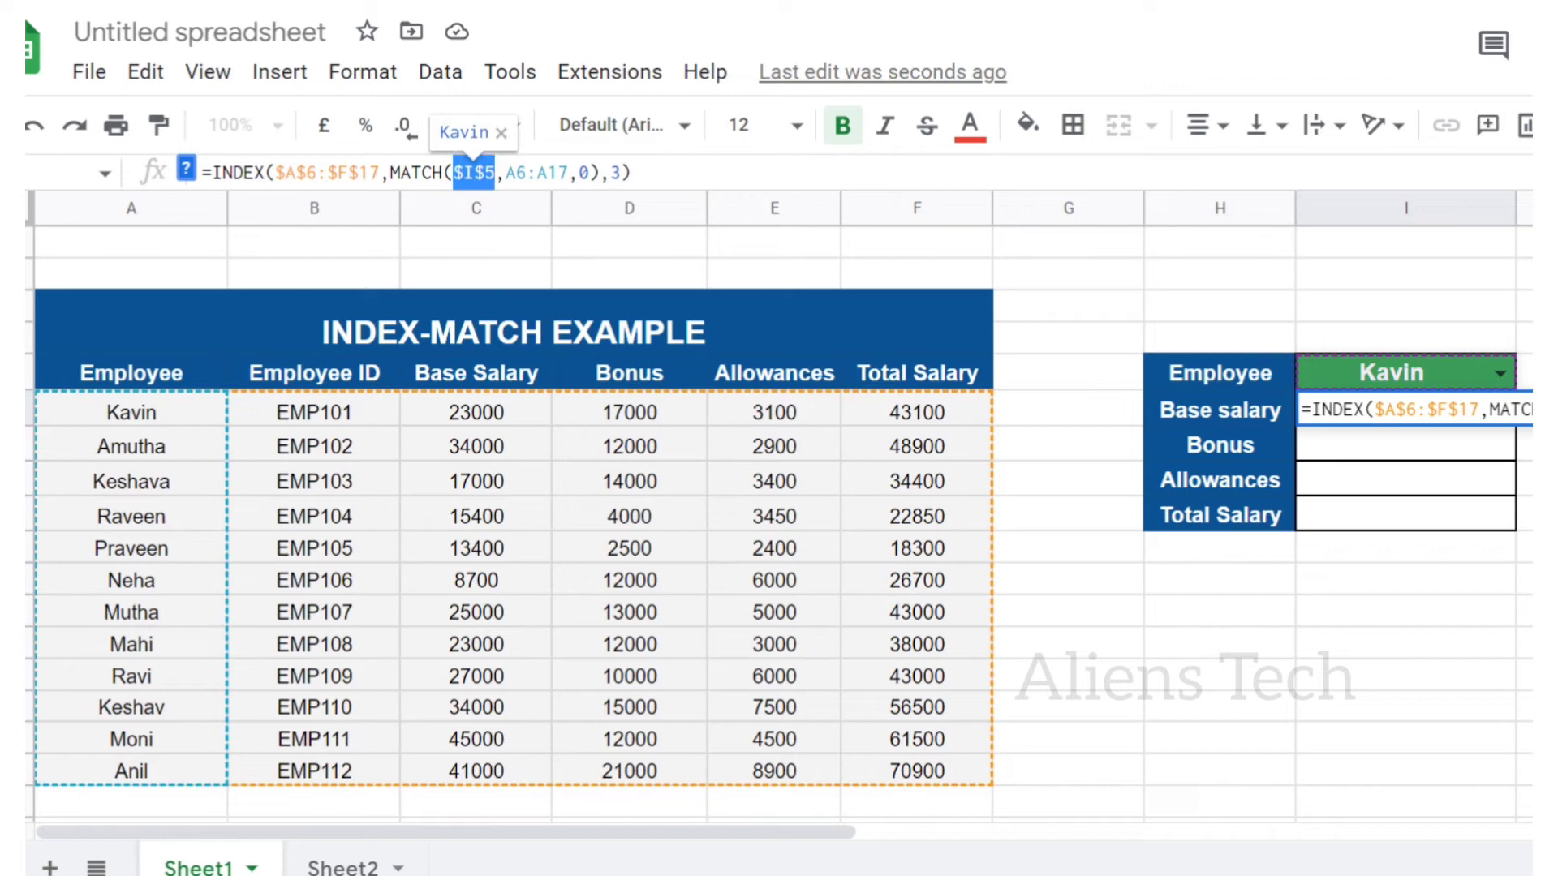
click(566, 172)
drag(565, 172, 507, 172)
key(F4)
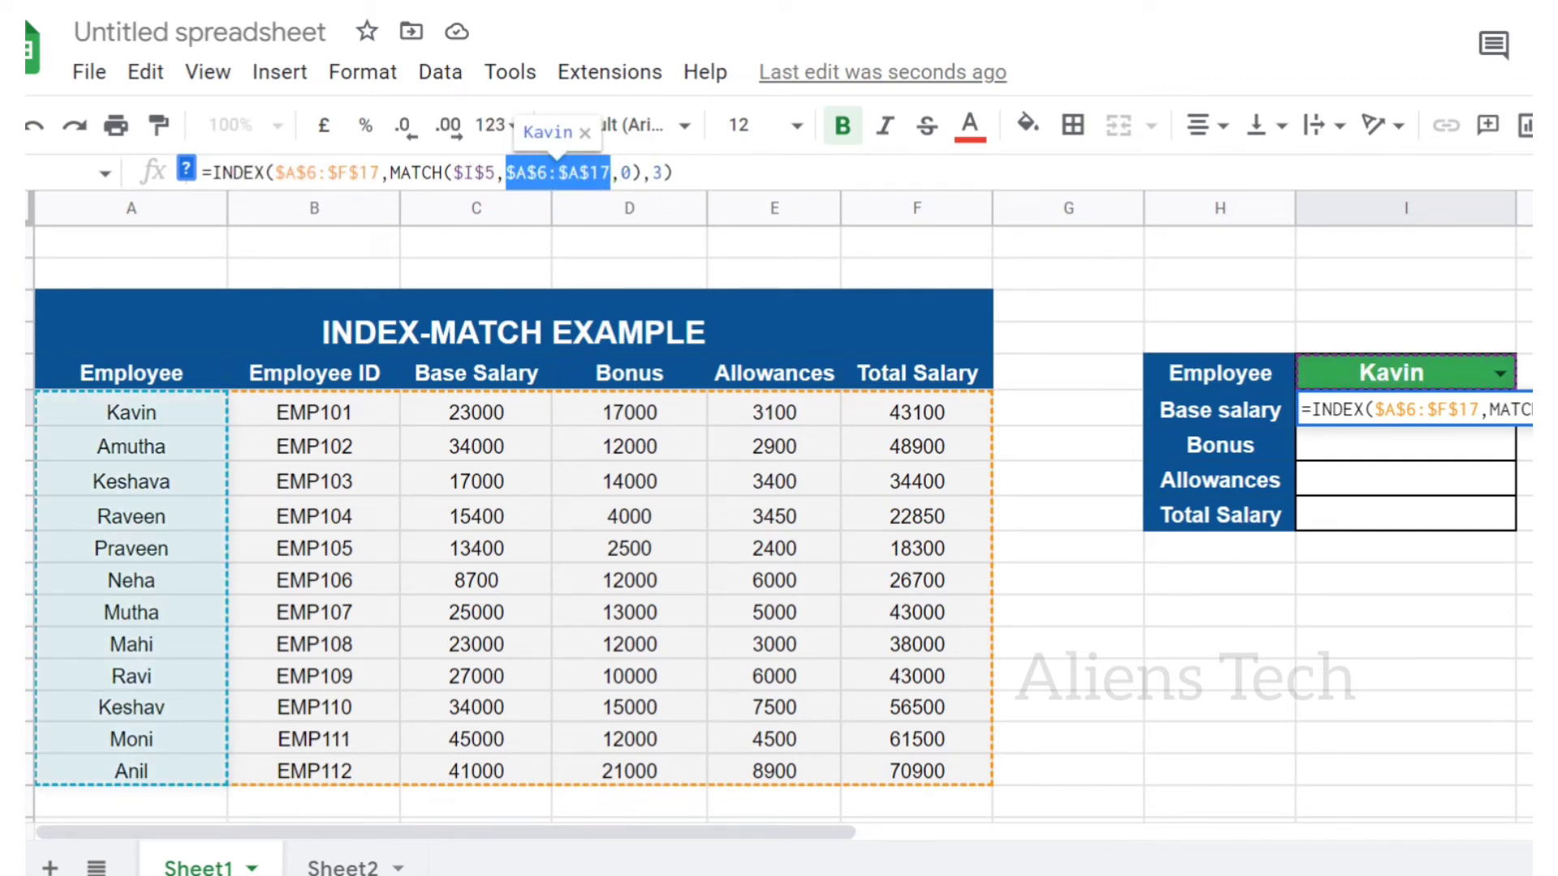
key(Return)
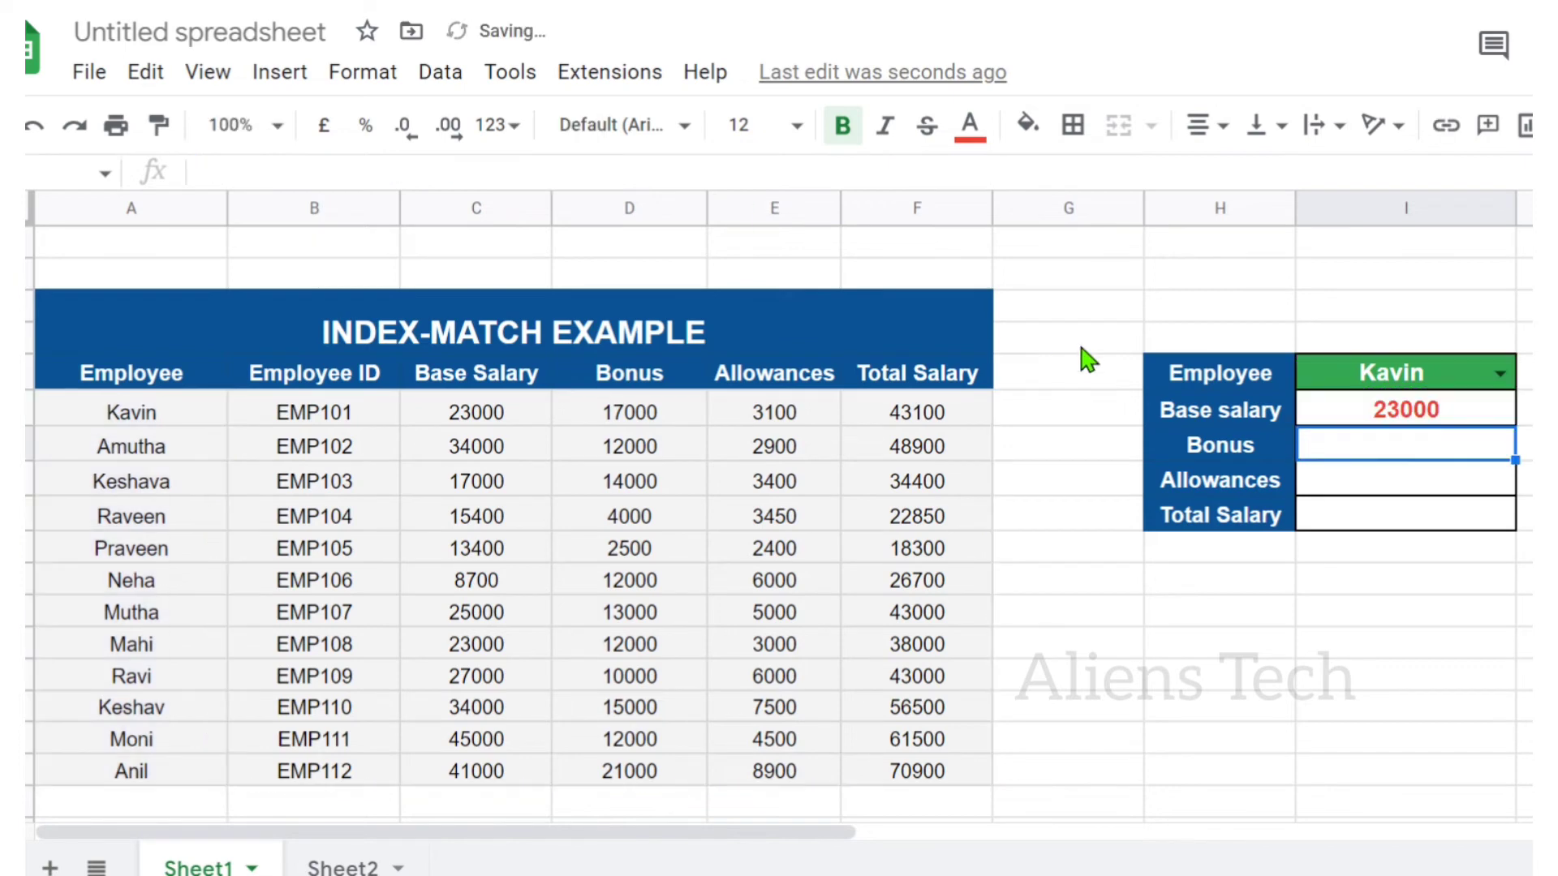
Copy the Base salary formula into the Bonus, Allowances and Total Salary result cells
click(1407, 412)
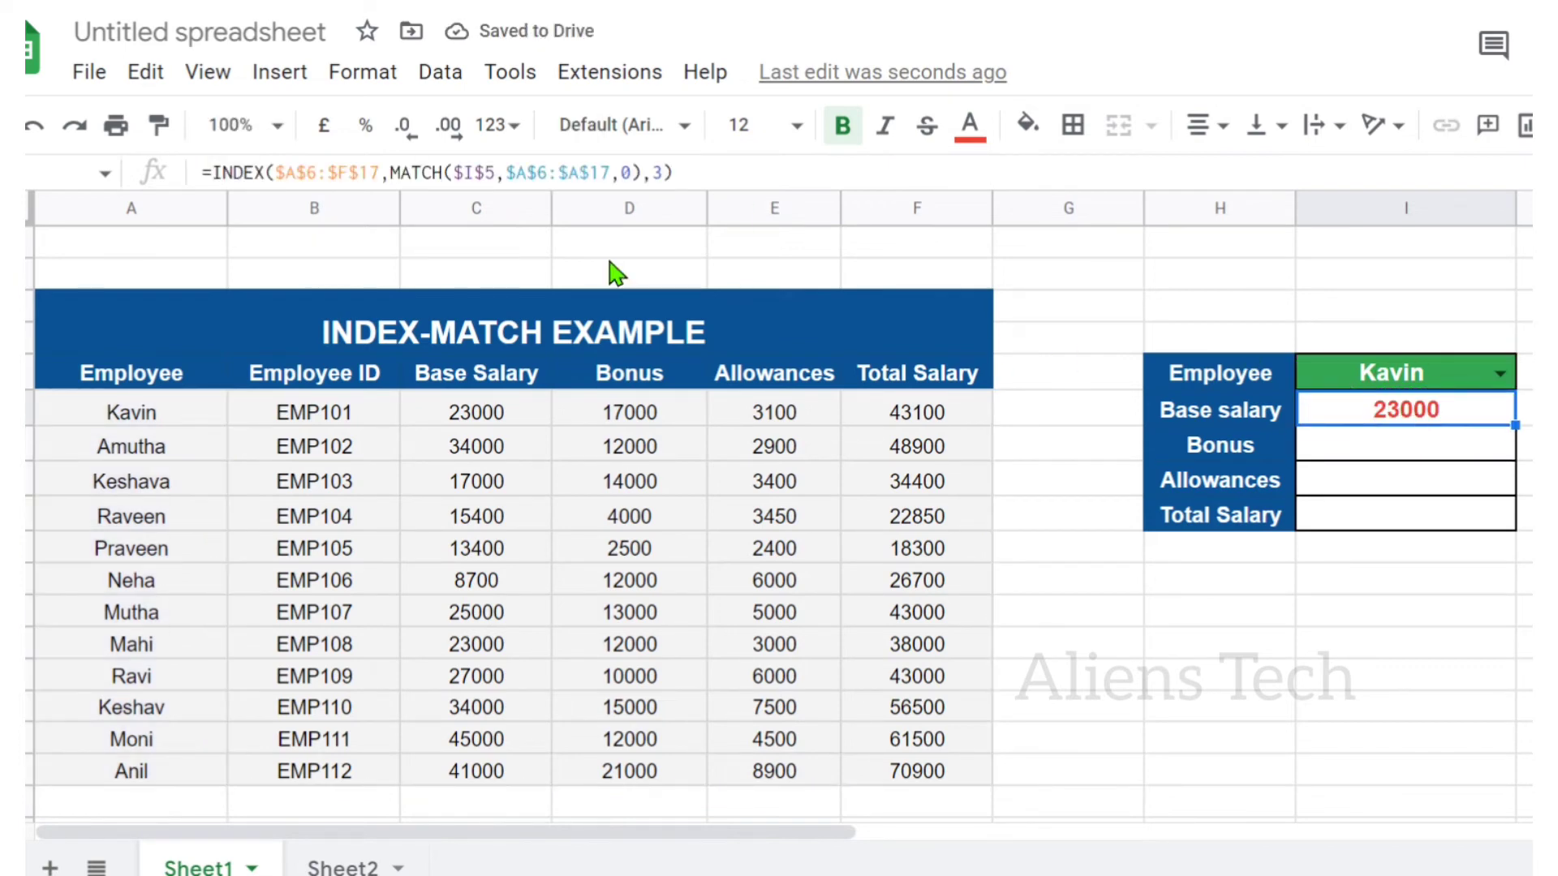
key(ctrl+c)
click(1416, 460)
key(shift+Down)
key(shift+Down)
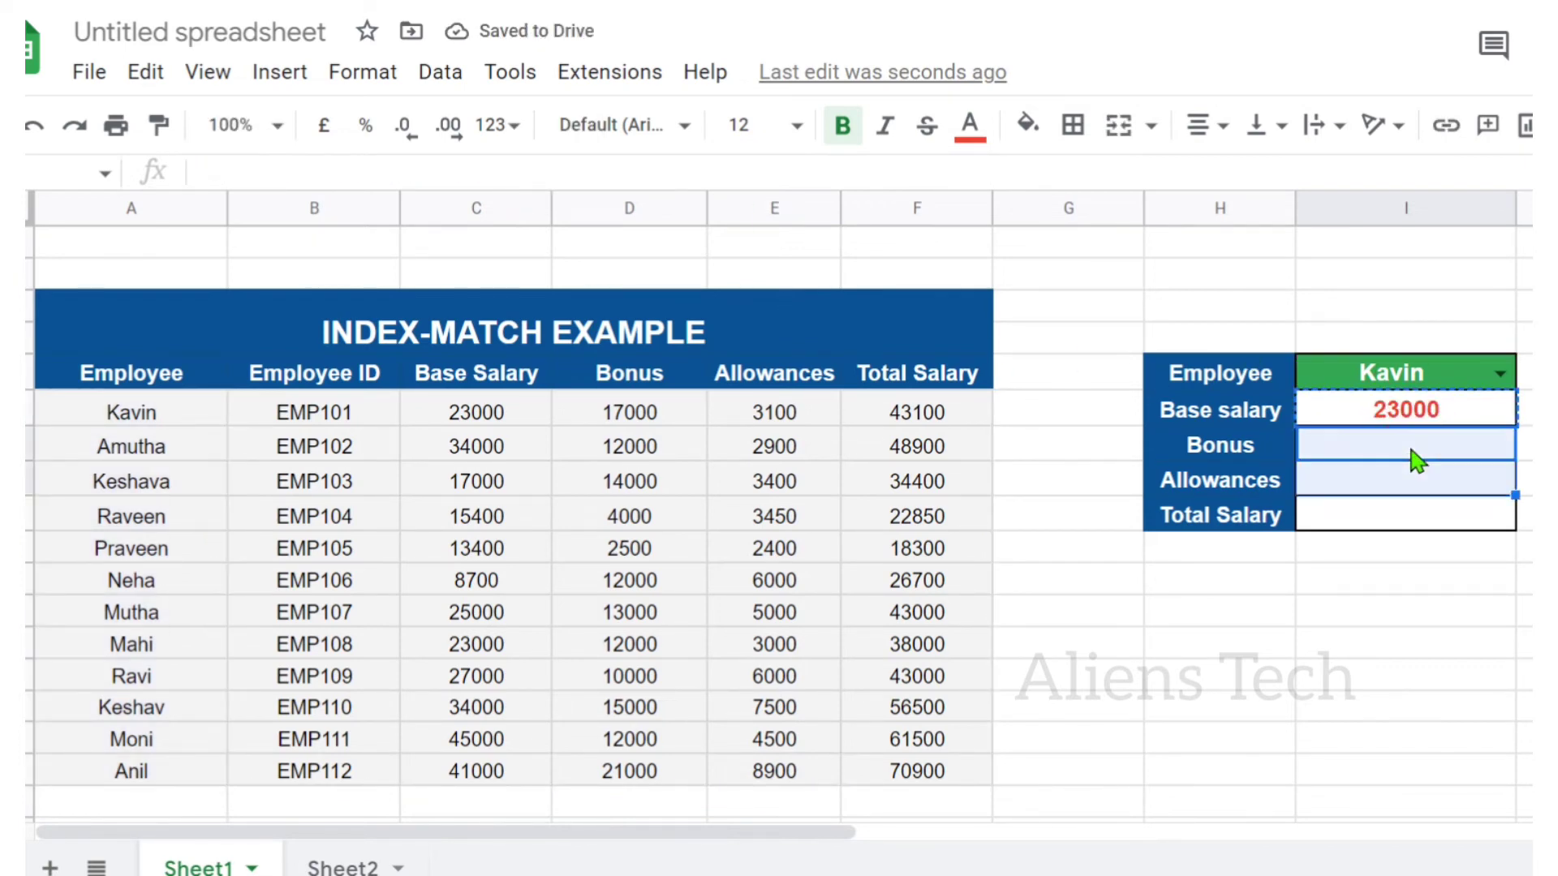
key(ctrl+v)
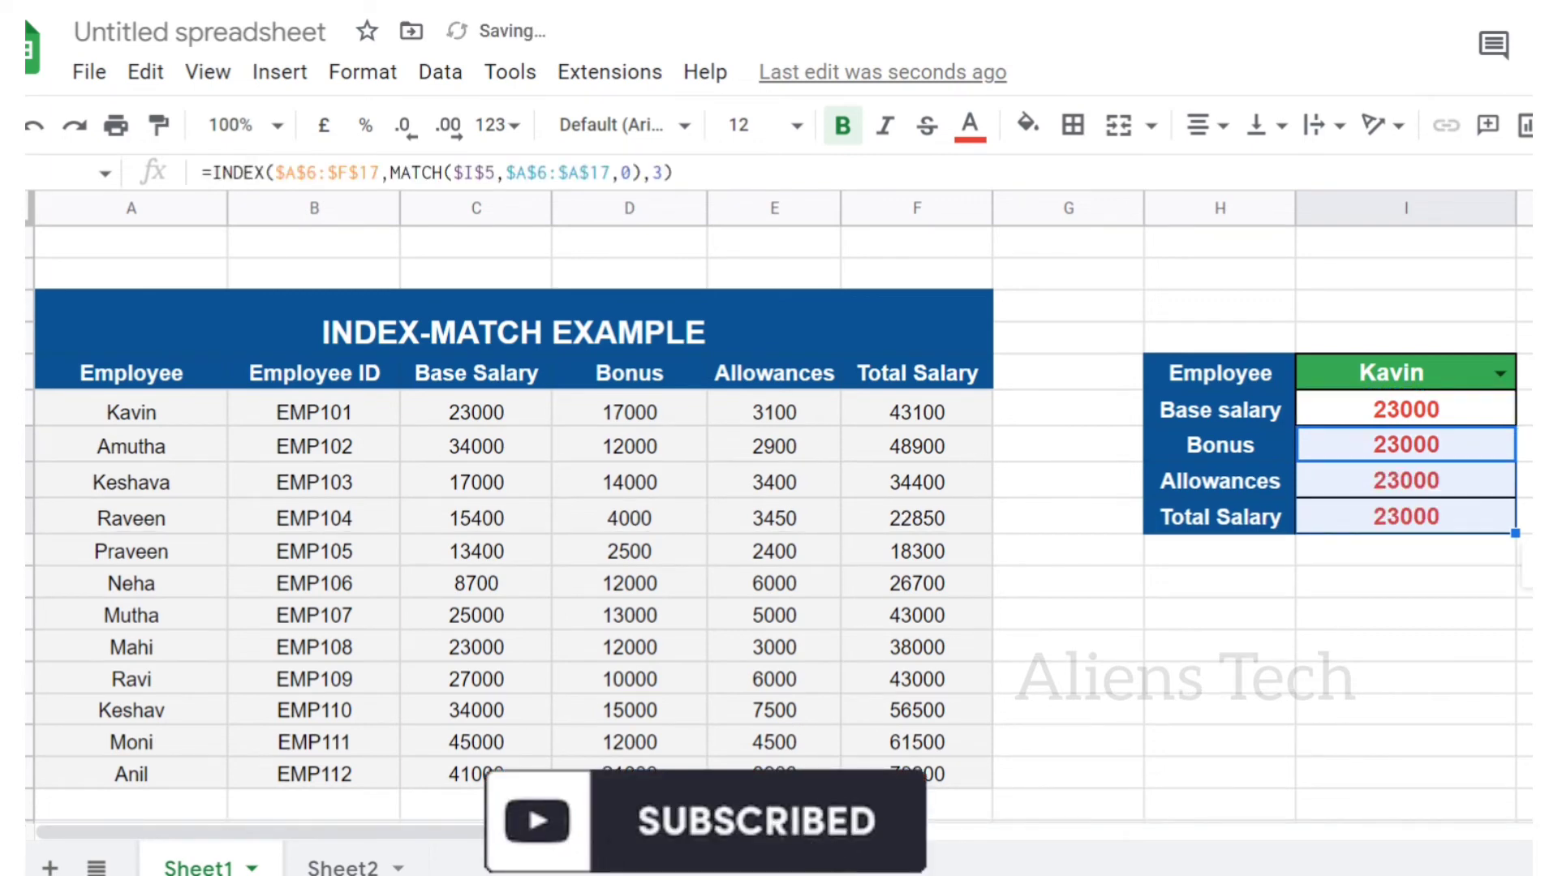
Set the column number in the Bonus result cell's INDEX formula to 4
click(1482, 455)
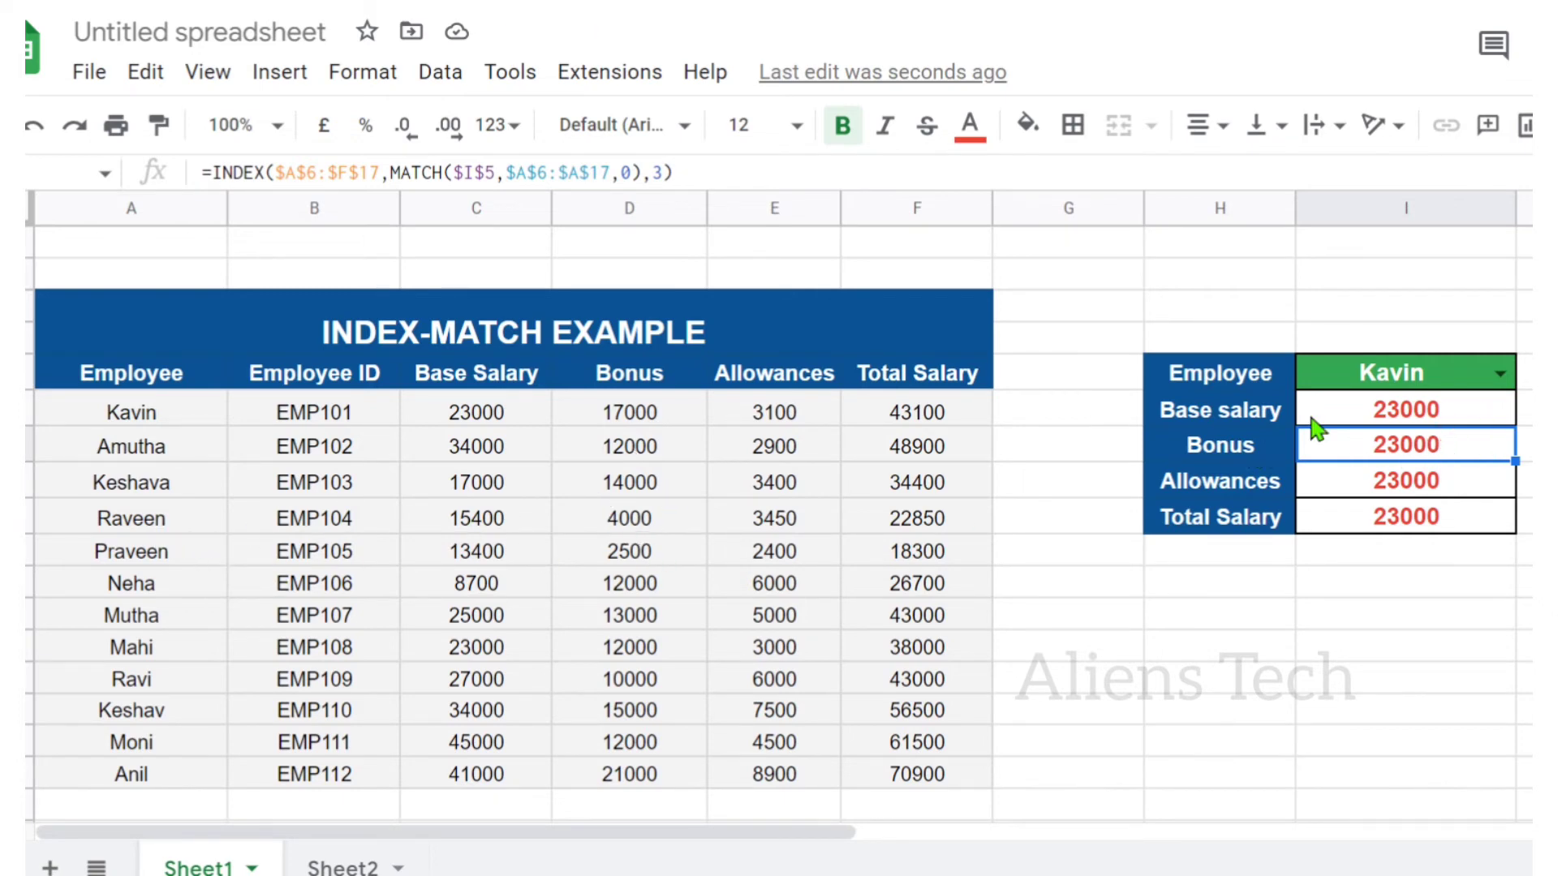
double_click(659, 172)
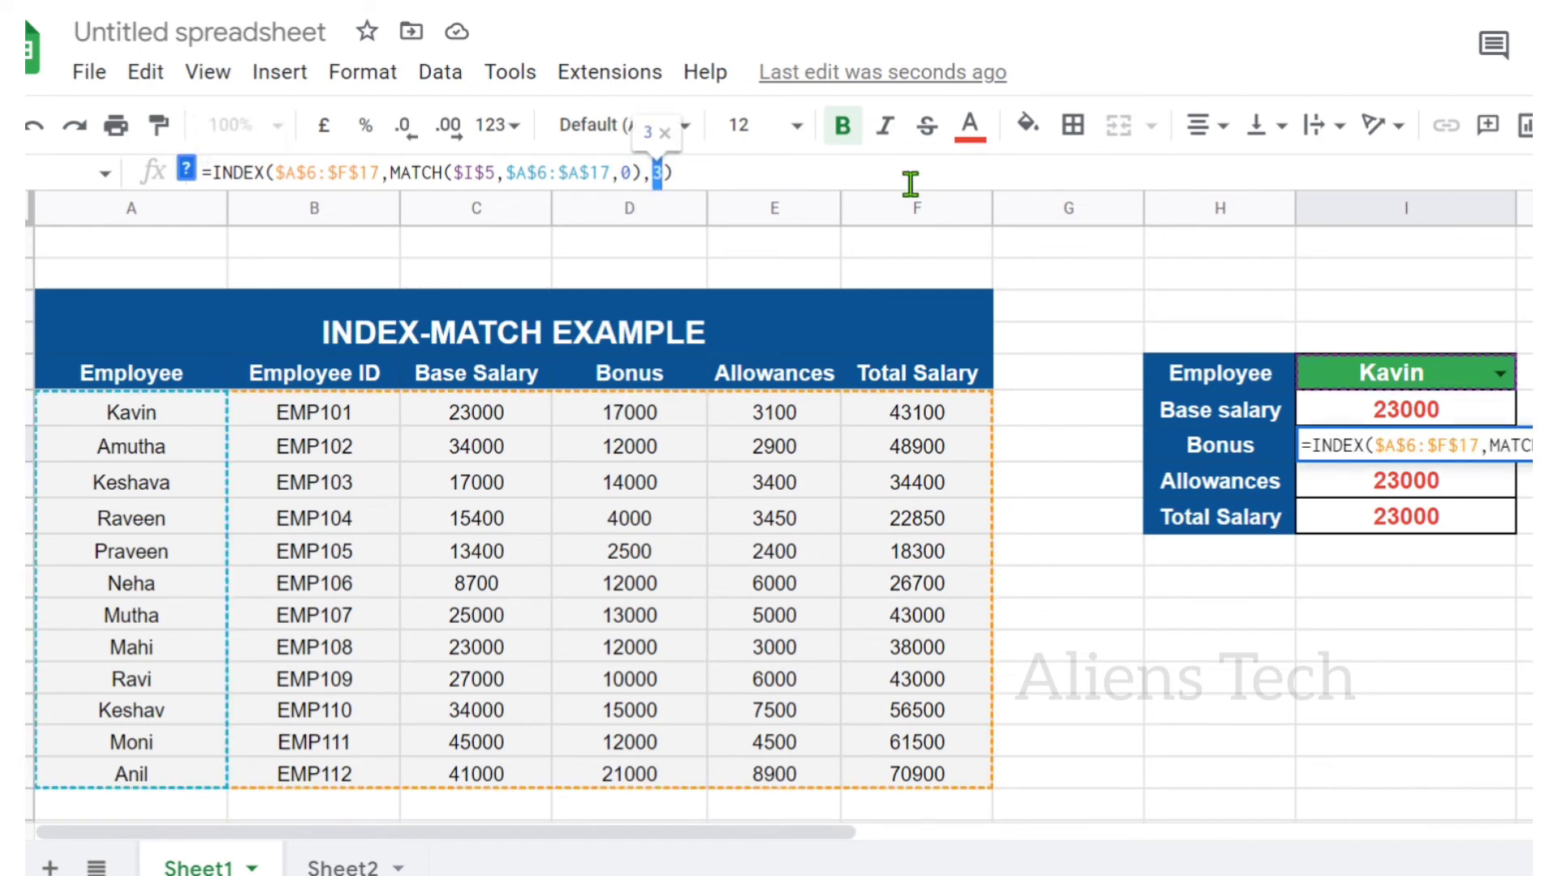
text(4)
key(Return)
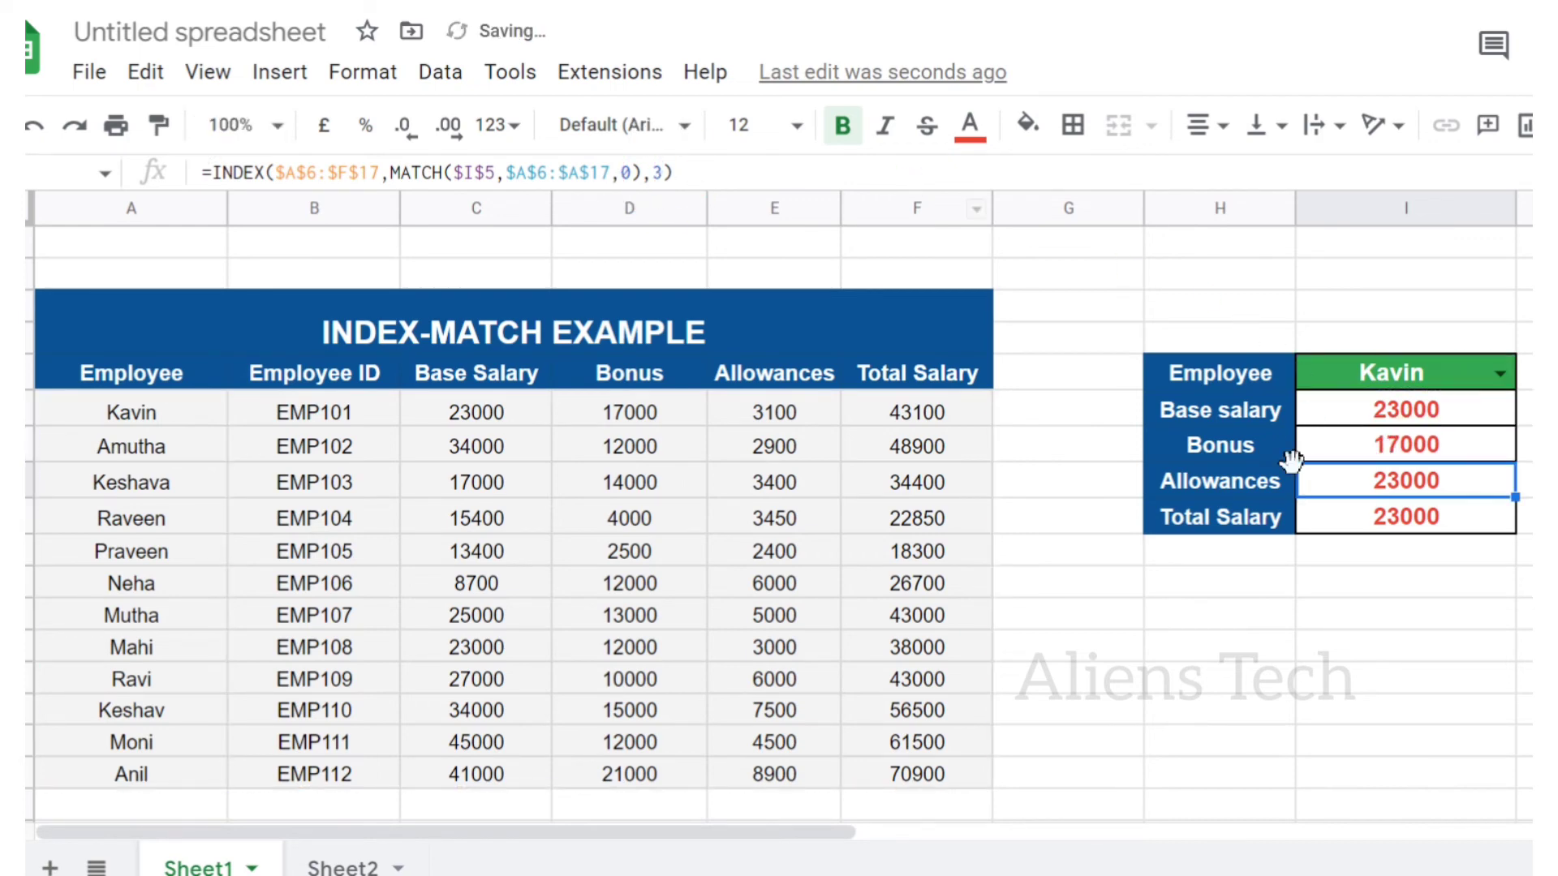
Set the INDEX column number to 5 in the Allowances formula and to 6 in the Total Salary formula
double_click(661, 172)
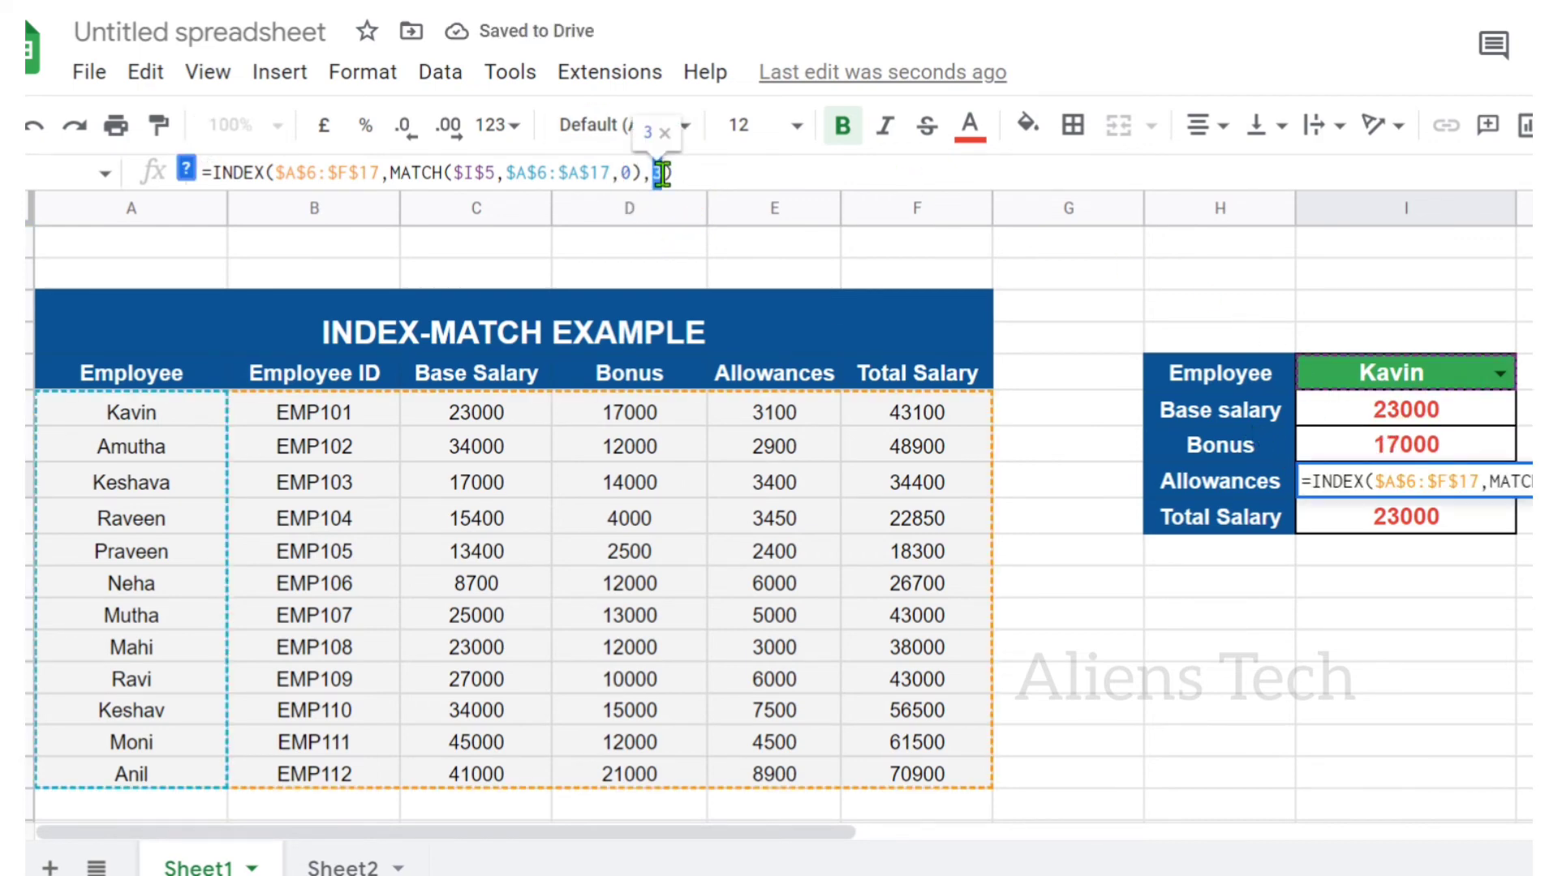
text(5)
key(Return)
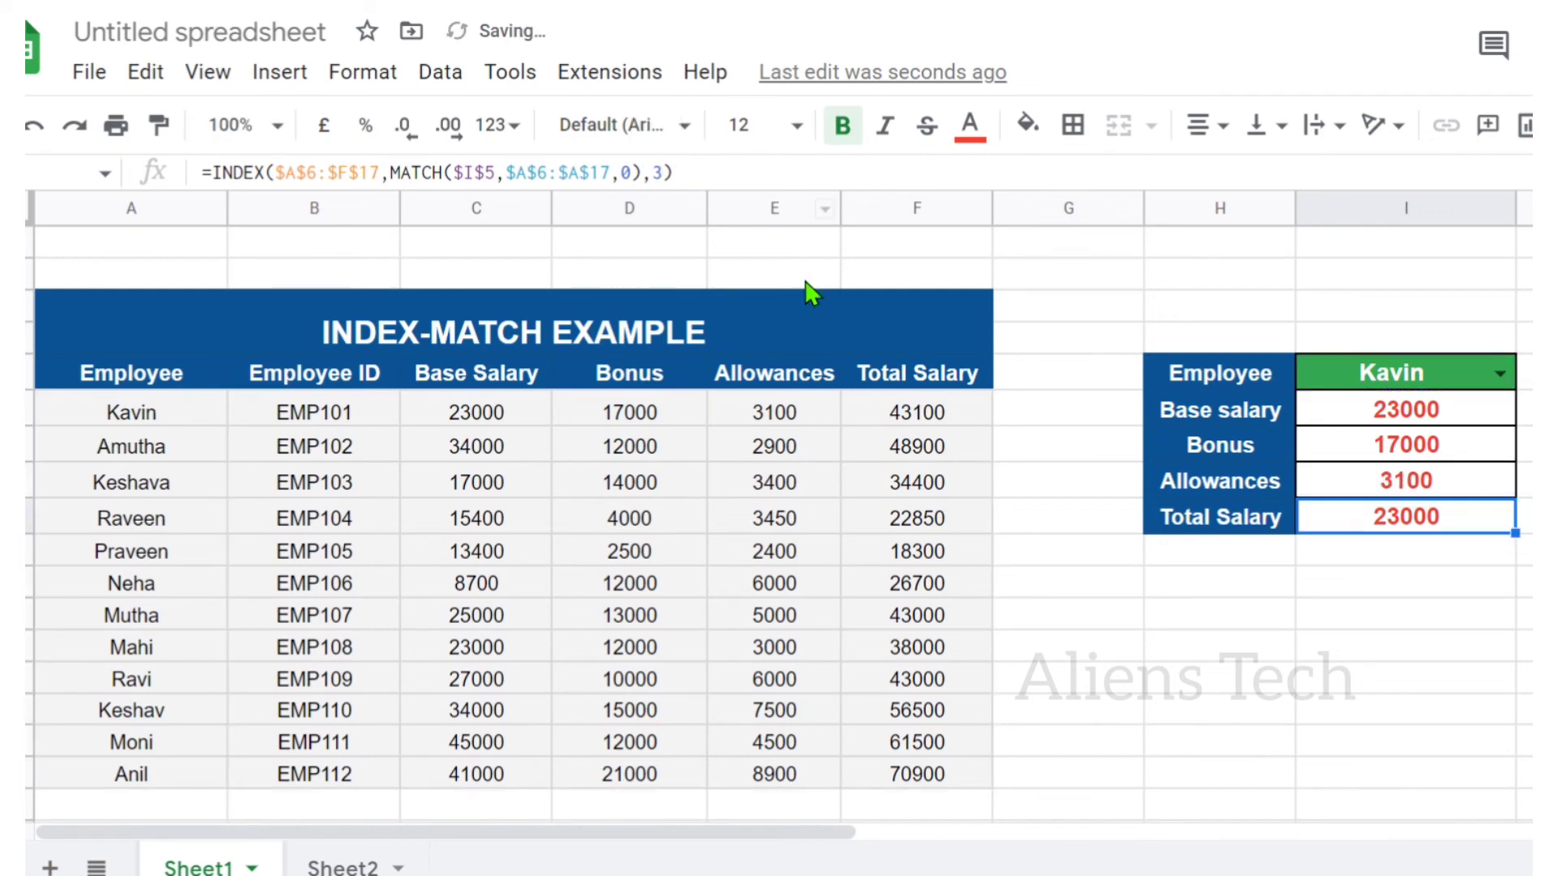
double_click(659, 172)
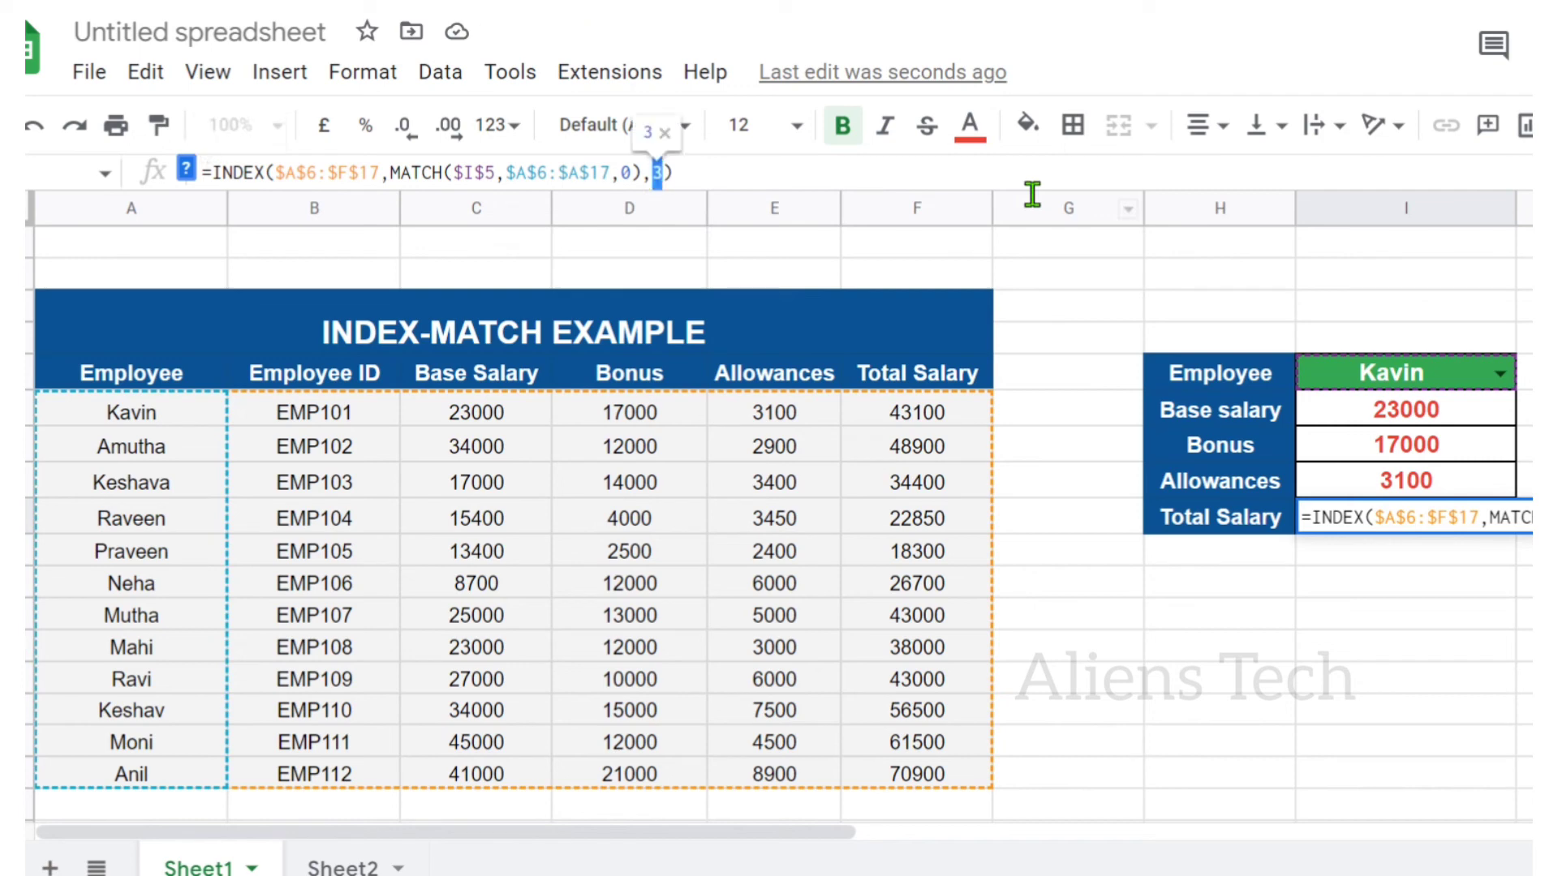
text(6)
key(Return)
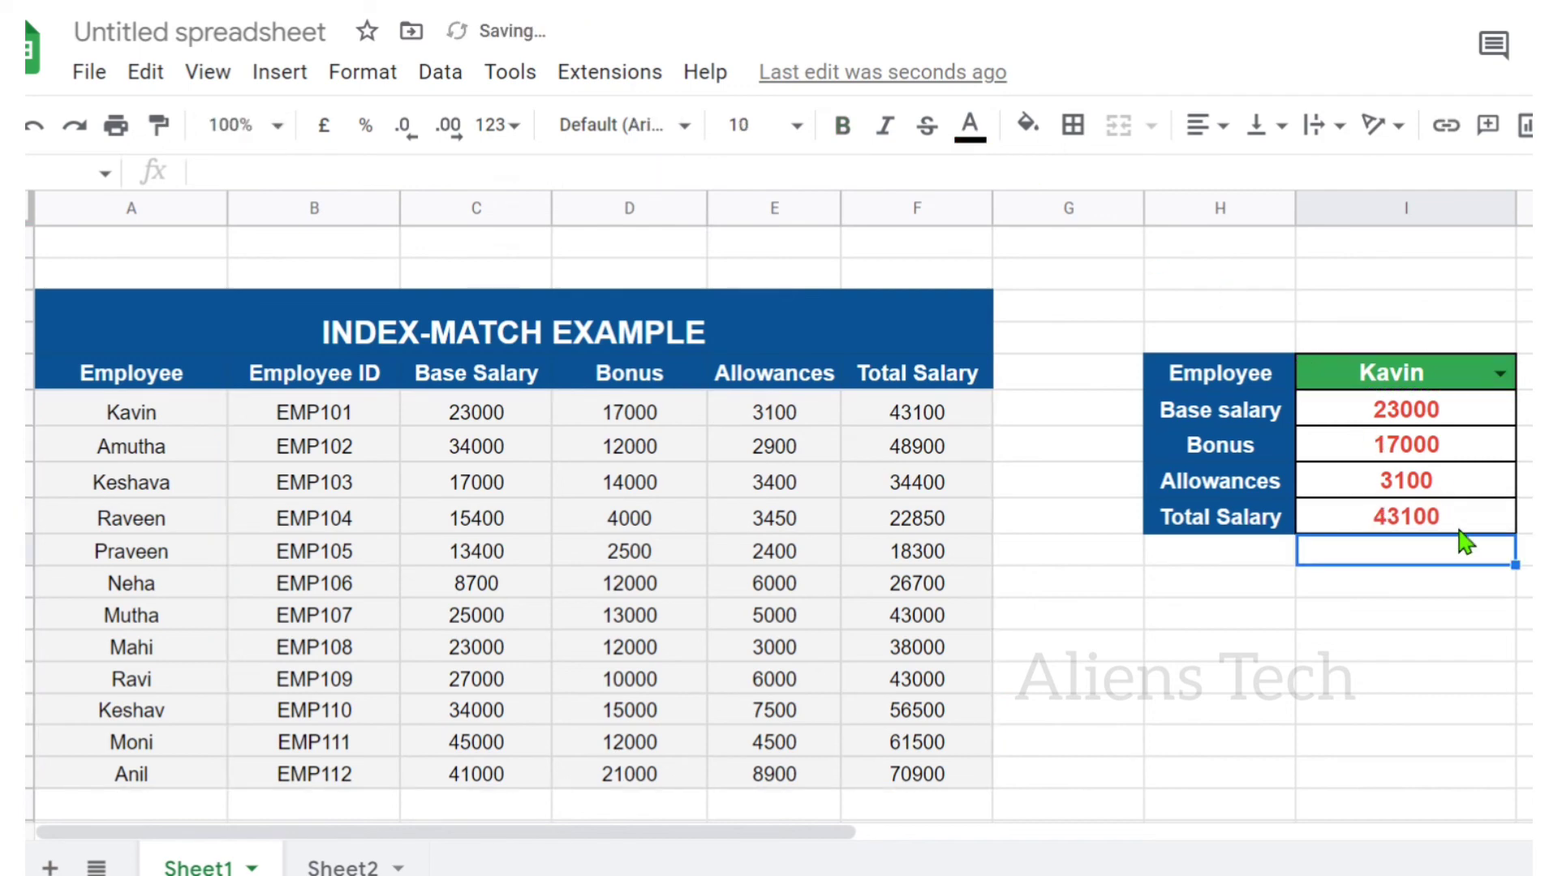
Test the lookup by switching the Employee cell to the second listed employee and then to the eighth
click(1484, 452)
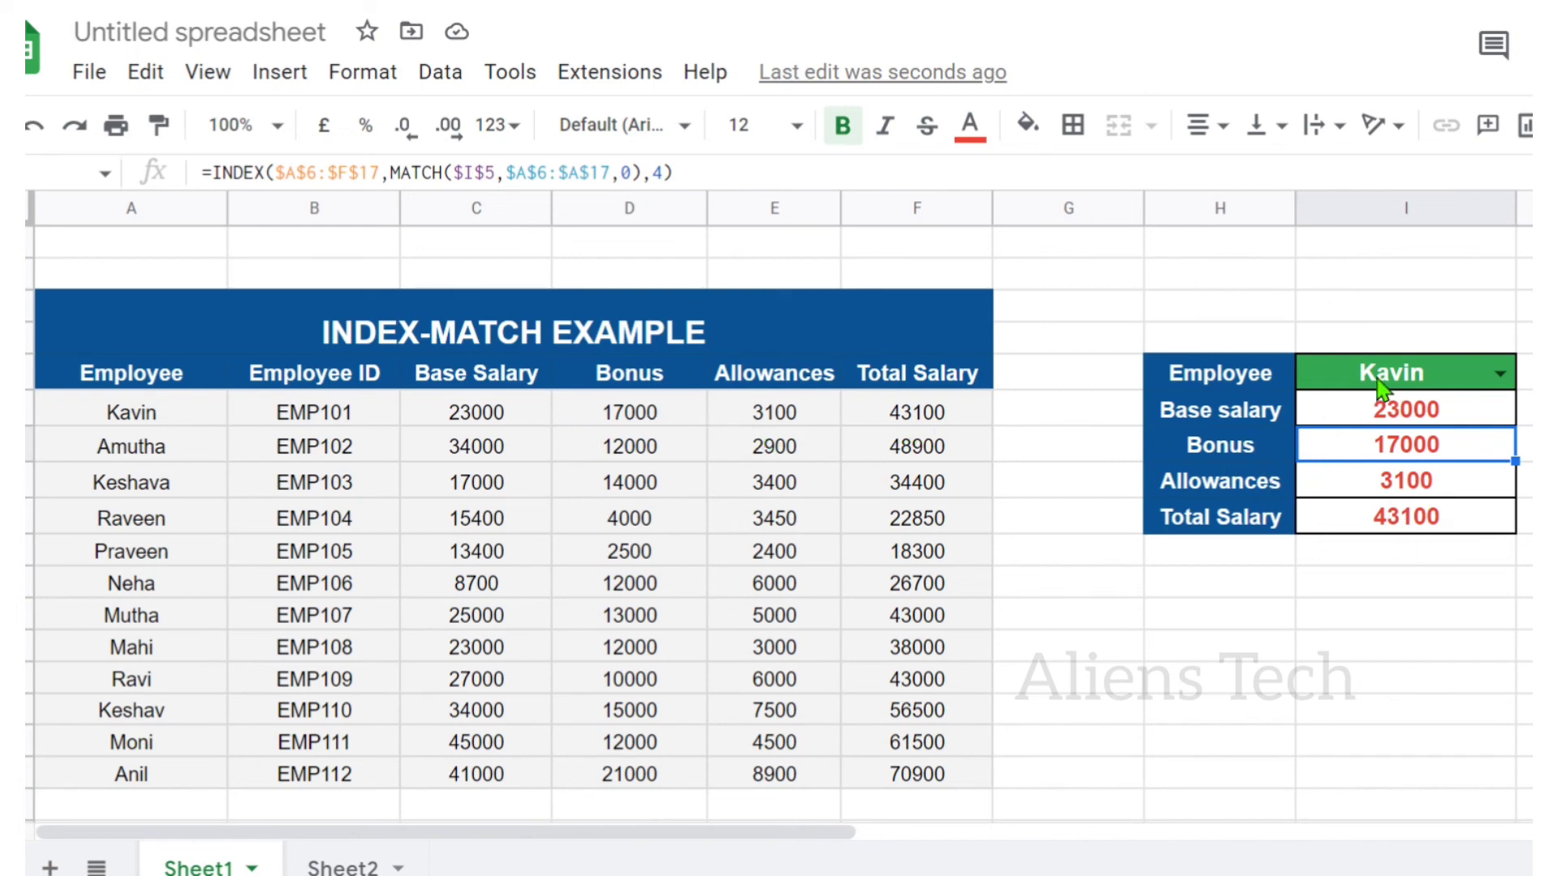
click(1503, 378)
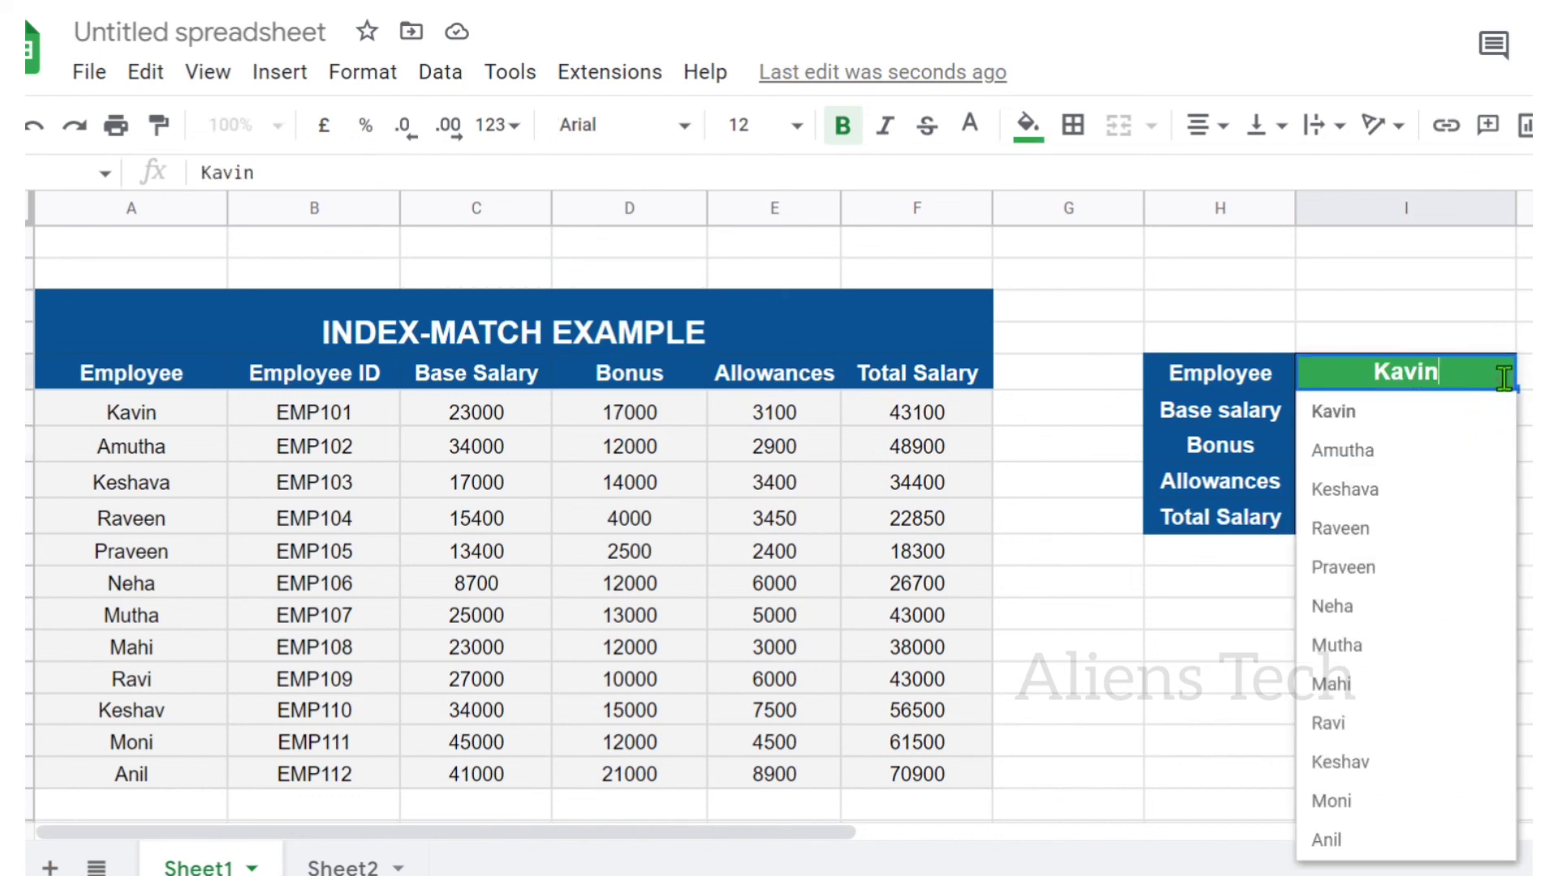
click(1371, 458)
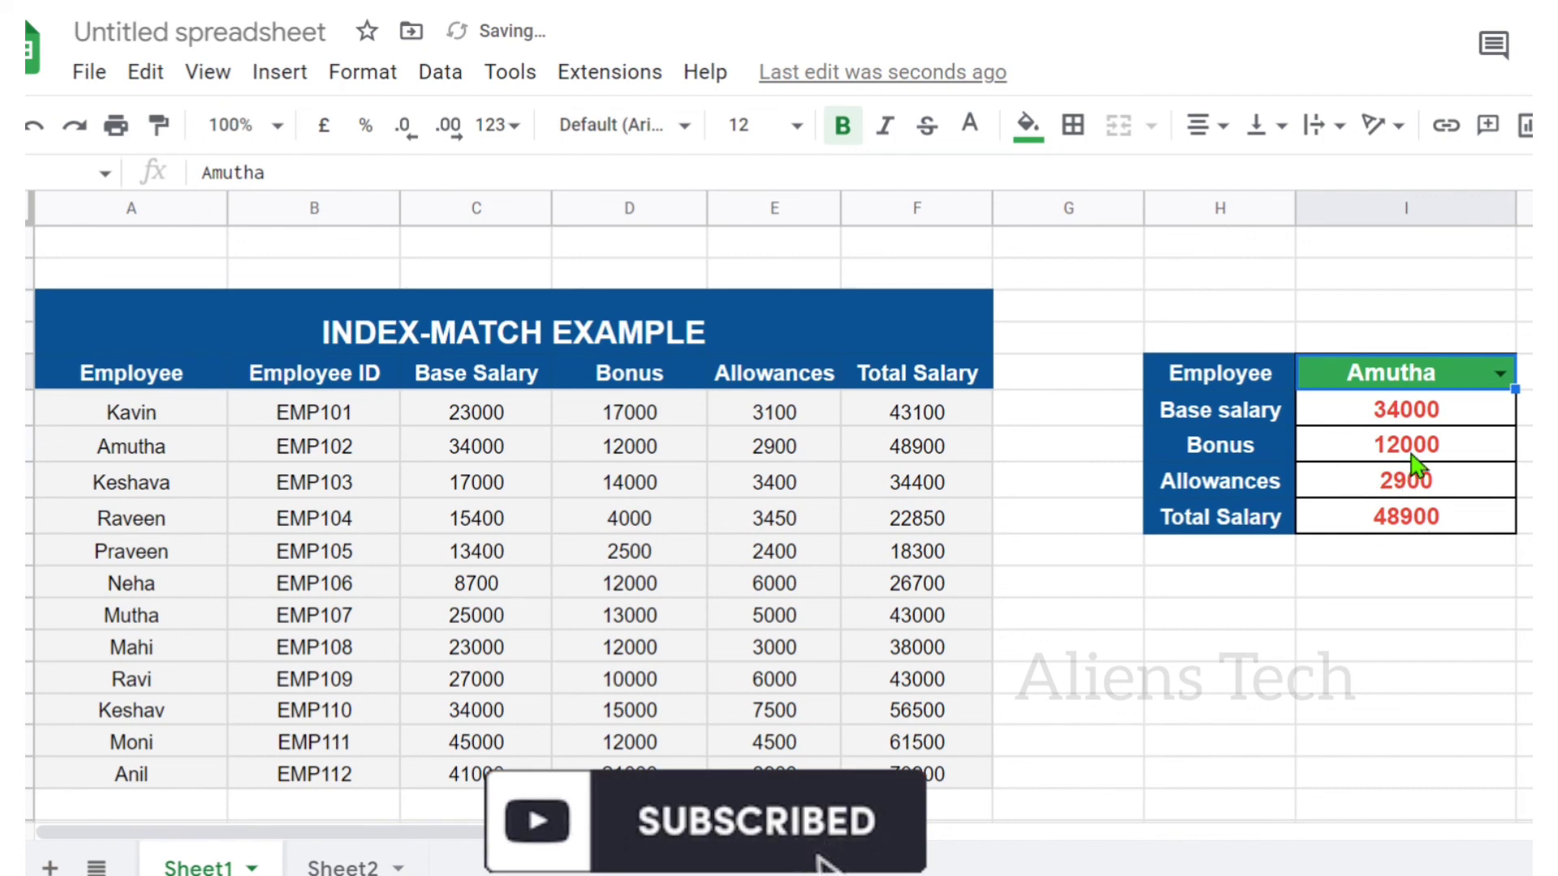
click(1500, 375)
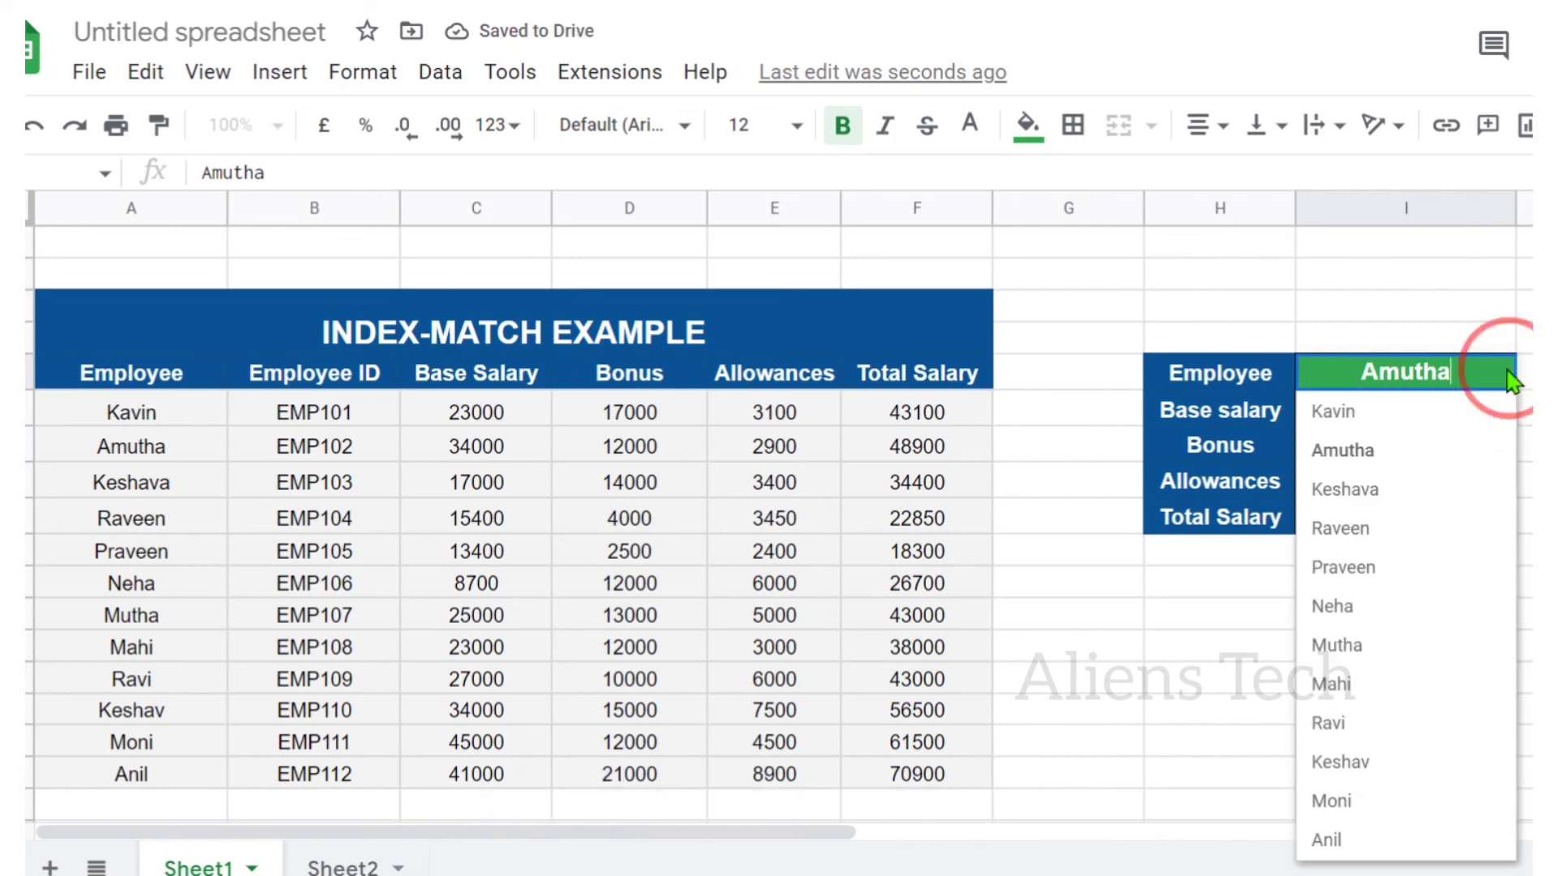
click(1412, 688)
click(1338, 667)
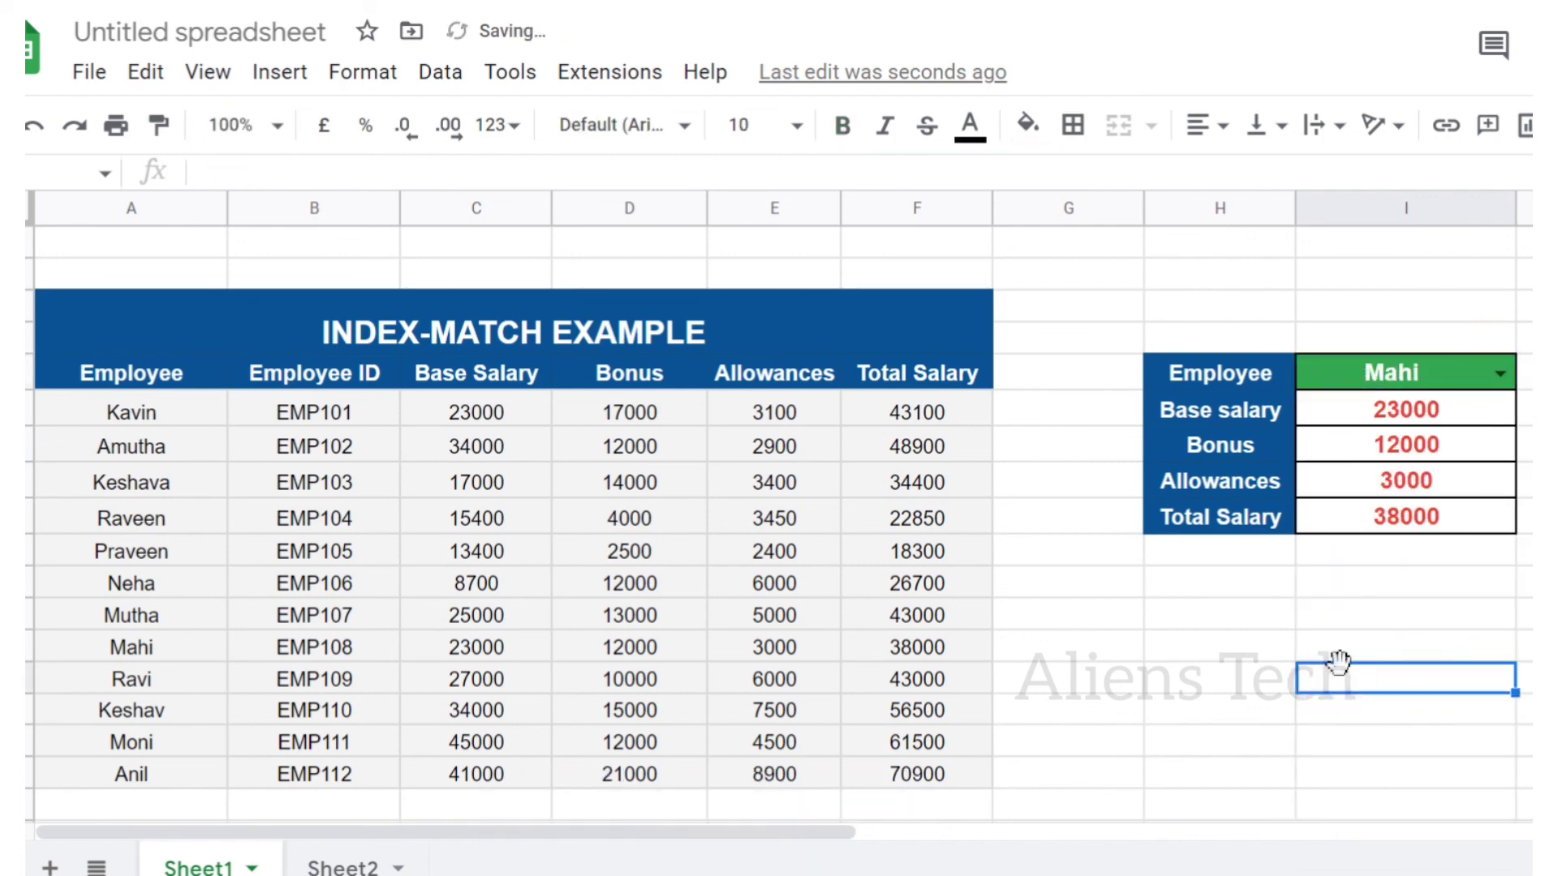